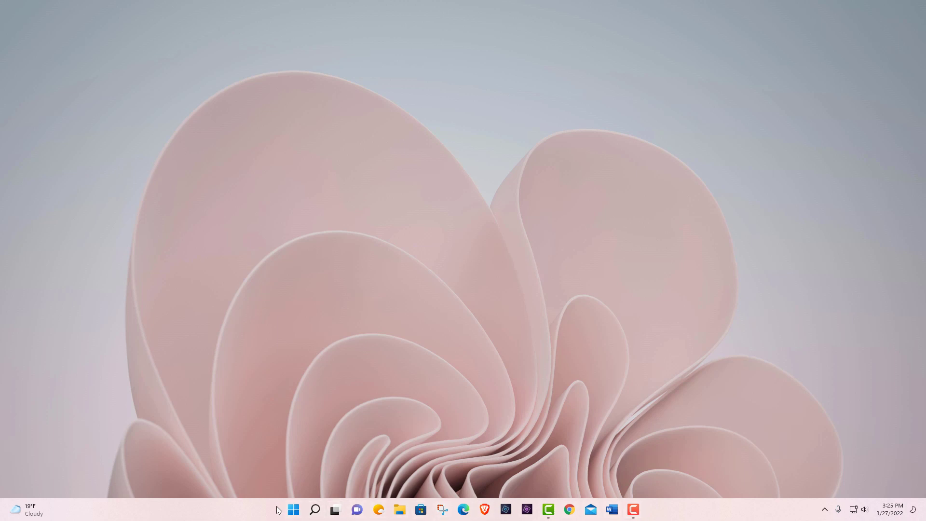
# View the Cadillac forecast through the weather widget and in the Weather app, closing each window.
pyautogui.moveTo(28, 510)
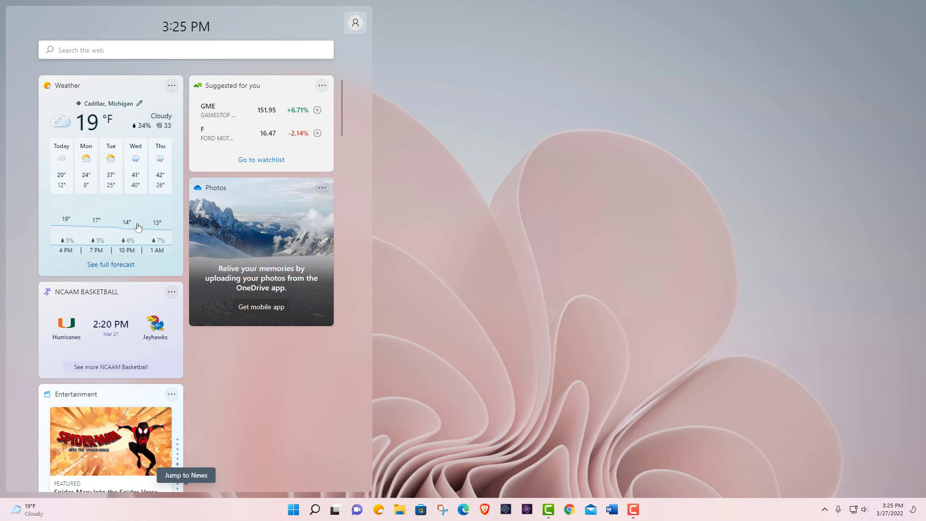
pyautogui.click(118, 174)
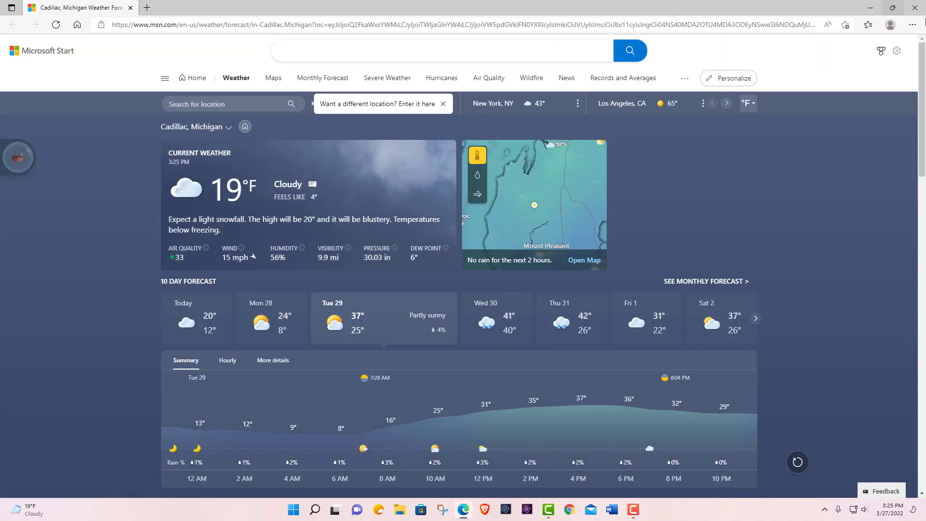
pyautogui.click(919, 8)
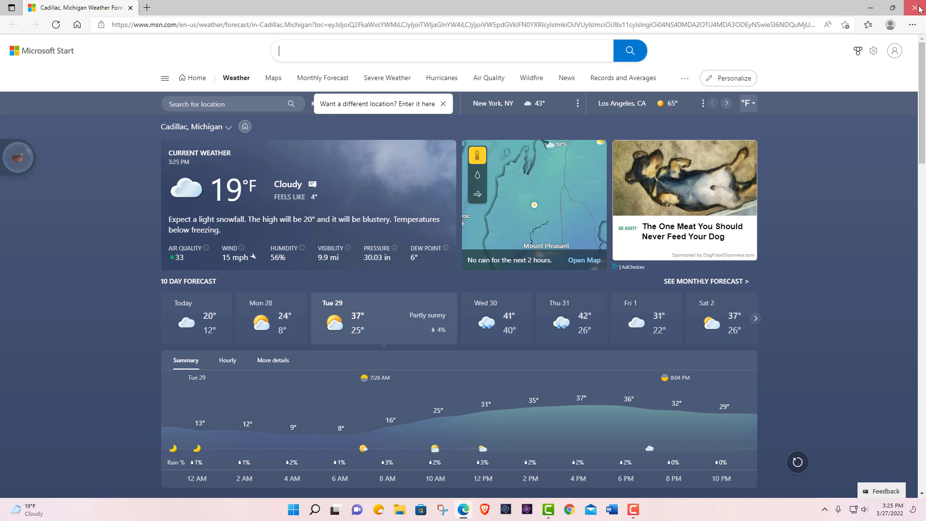
pyautogui.click(381, 512)
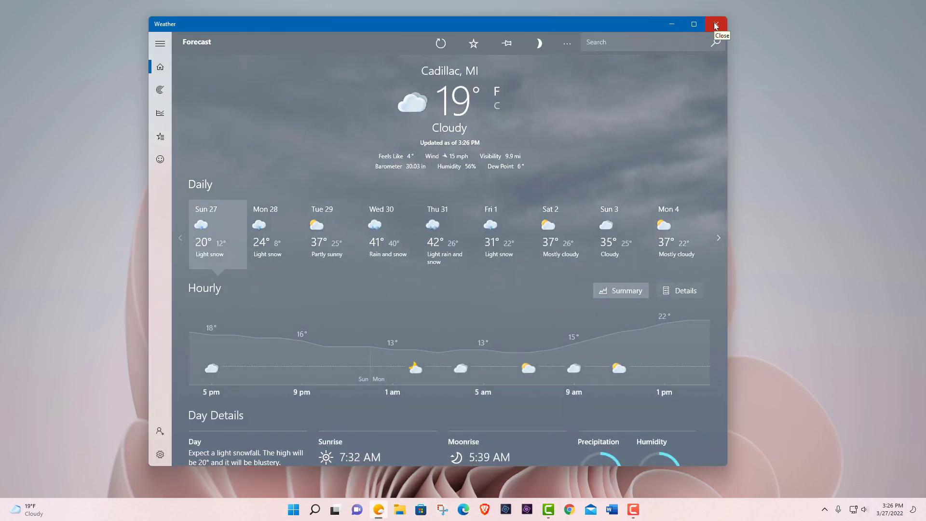
pyautogui.click(715, 26)
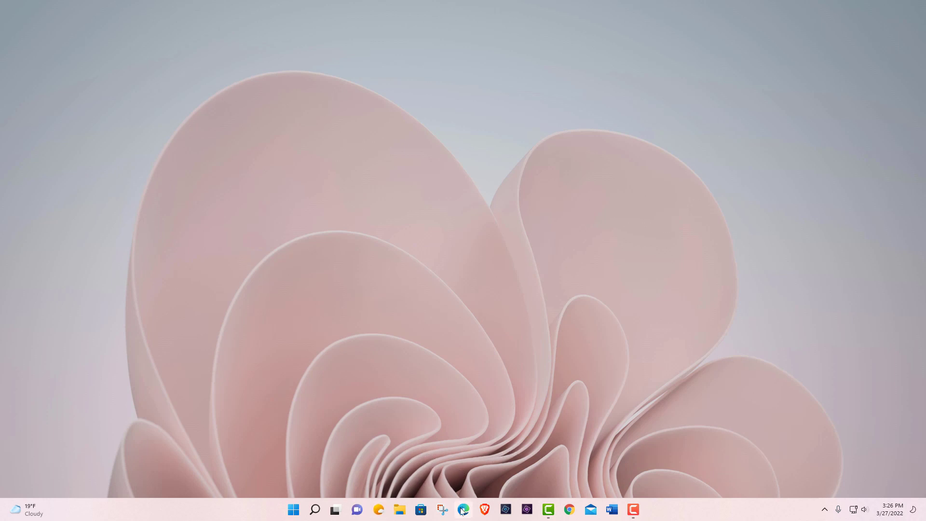
# Reorder the taskbar icons so that Edge sits directly after Brave.
pyautogui.moveTo(463, 510); pyautogui.dragTo(485, 510)
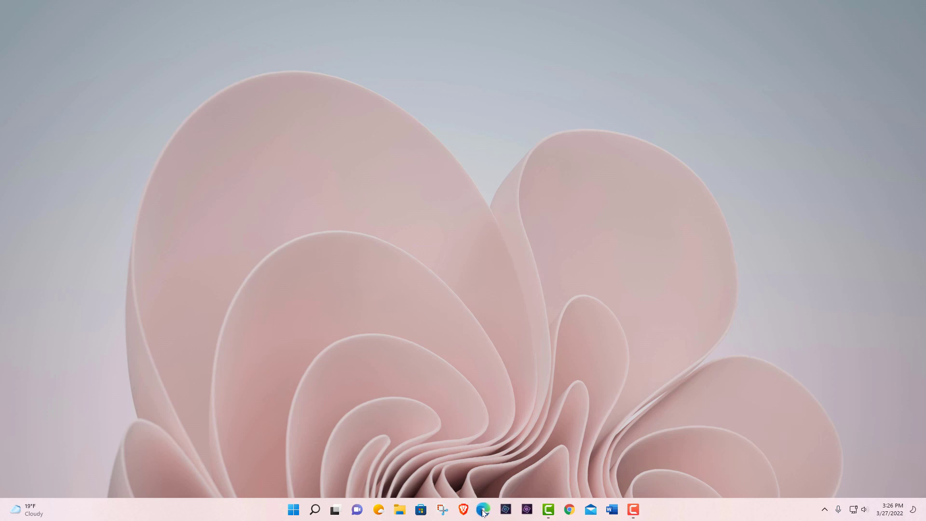
# Pin Calculator from the Start menu to the taskbar and place its icon between Mail and Word.
pyautogui.click(294, 511)
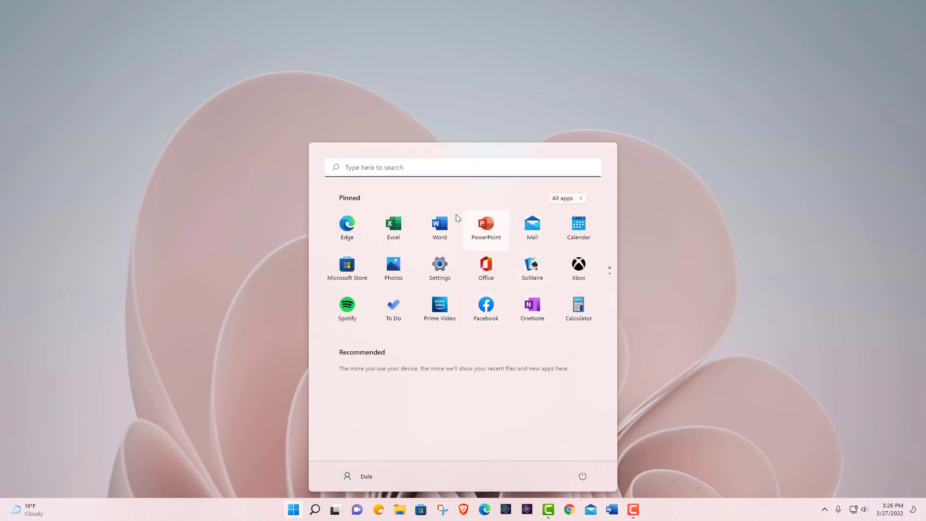
pyautogui.moveTo(578, 305)
pyautogui.mouseDown()
pyautogui.moveTo(589, 359)
pyautogui.moveTo(676, 517)
pyautogui.moveTo(581, 311)
pyautogui.mouseUp()
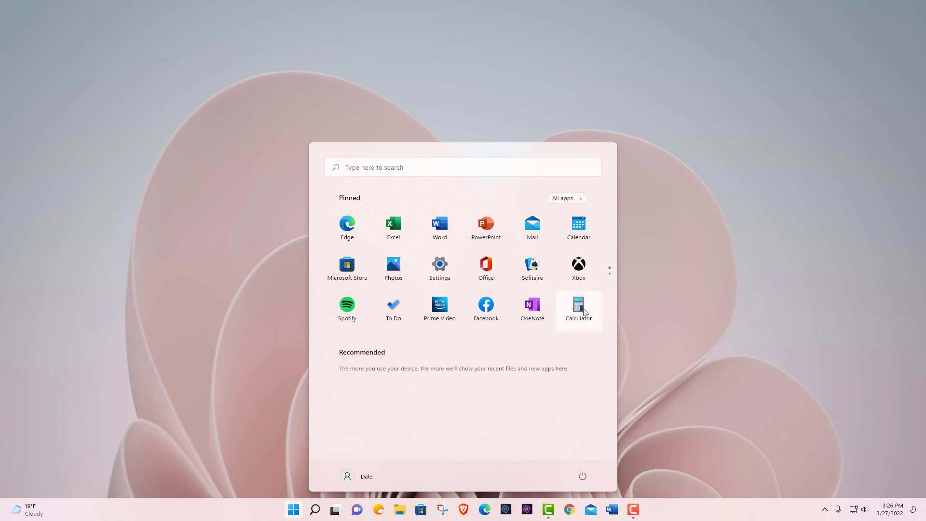
pyautogui.rightClick(577, 305)
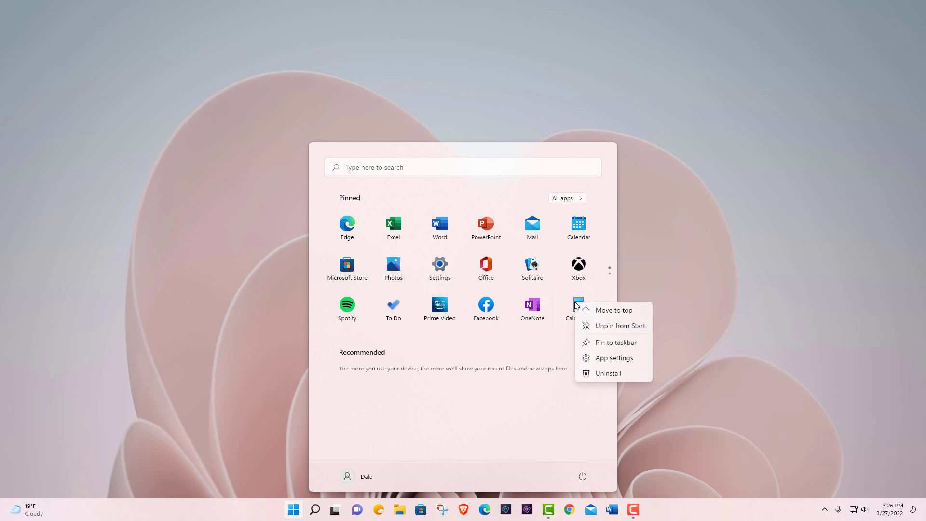
pyautogui.click(614, 343)
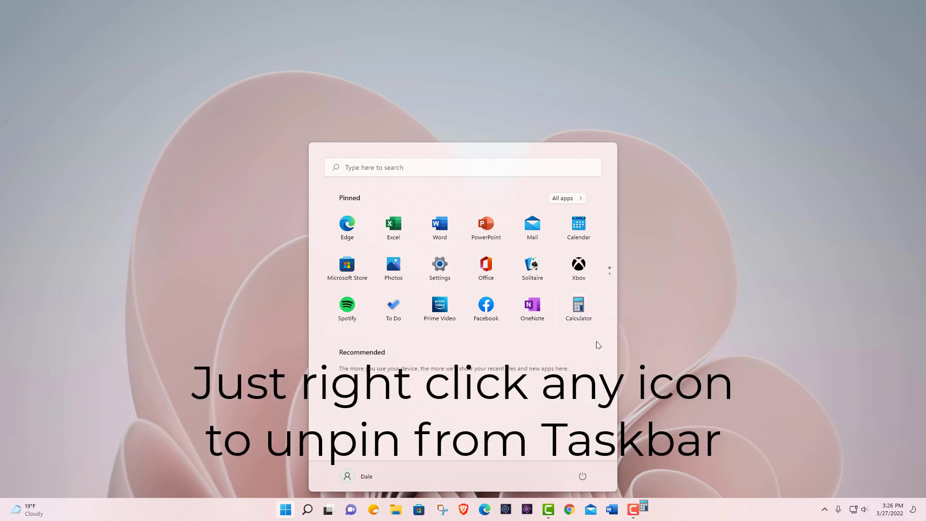
pyautogui.click(691, 474)
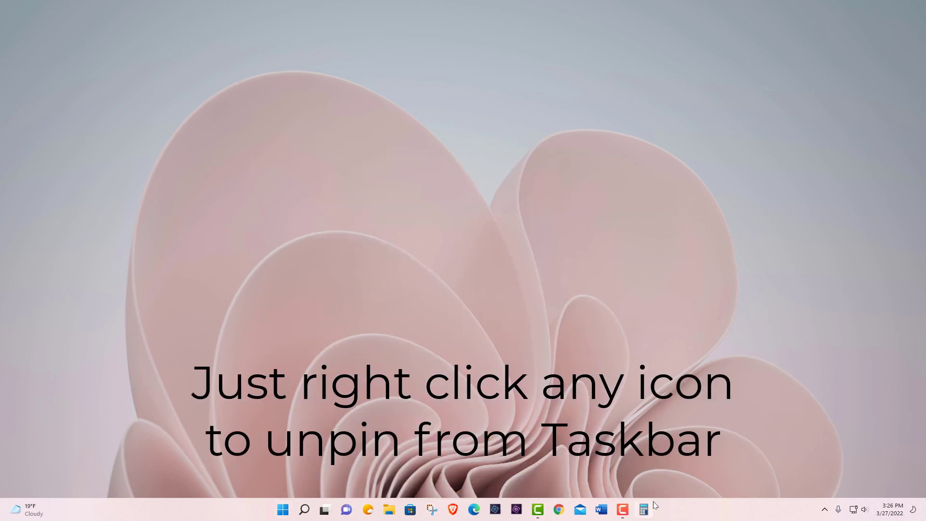
pyautogui.moveTo(644, 509); pyautogui.dragTo(602, 513)
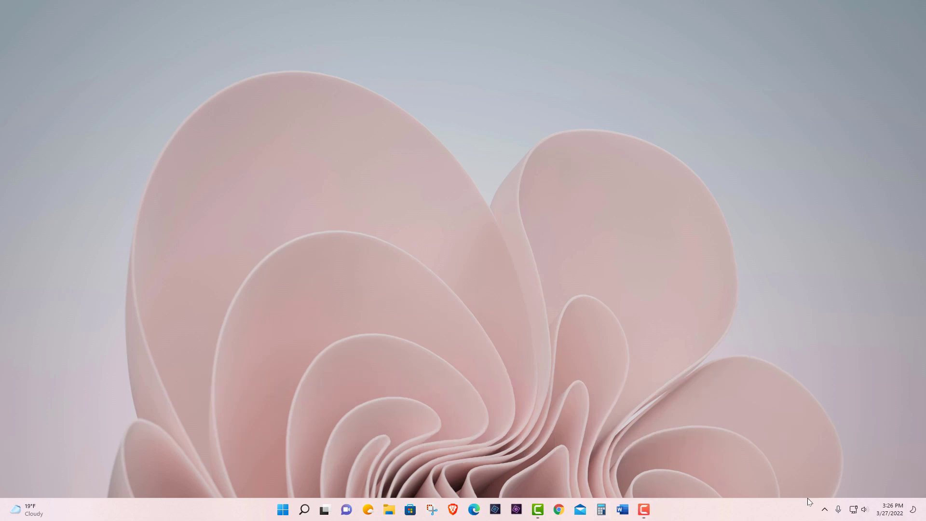
# View the notifications with the calendar as well as the Start menu, closing each one.
pyautogui.click(900, 511)
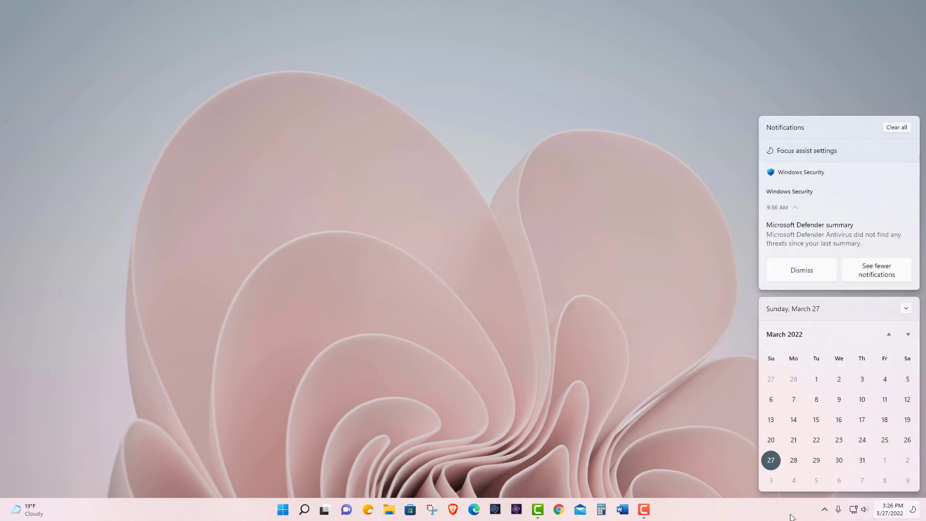
pyautogui.click(791, 516)
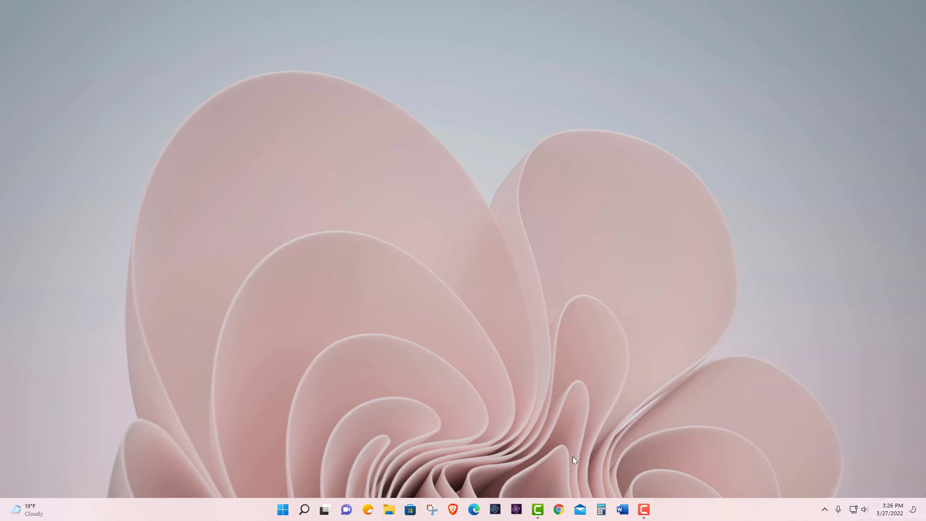
pyautogui.click(286, 511)
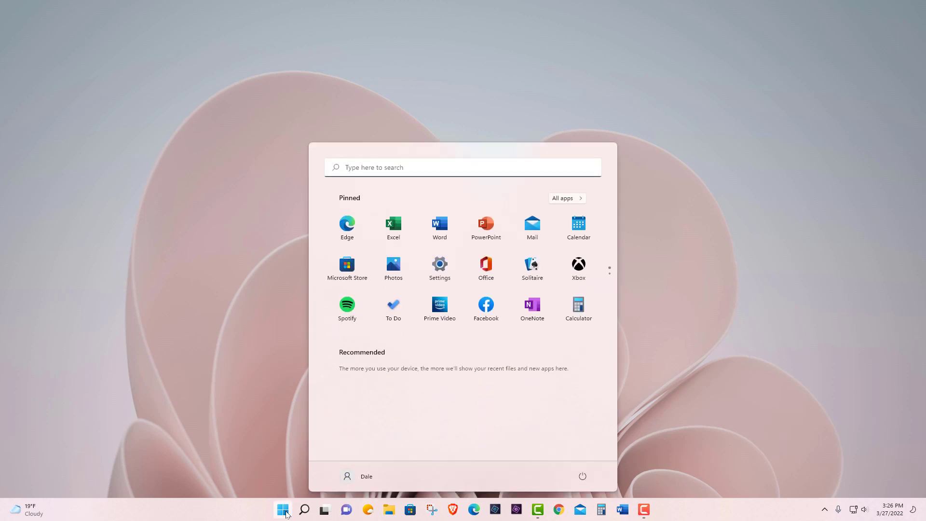
pyautogui.click(286, 512)
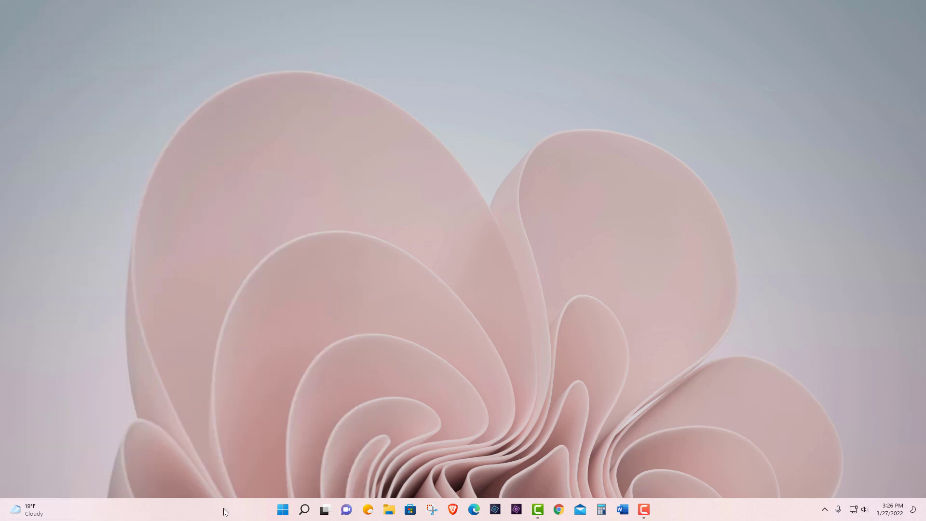
# Open the Taskbar settings page and reposition its window on the desktop.
pyautogui.click(284, 512)
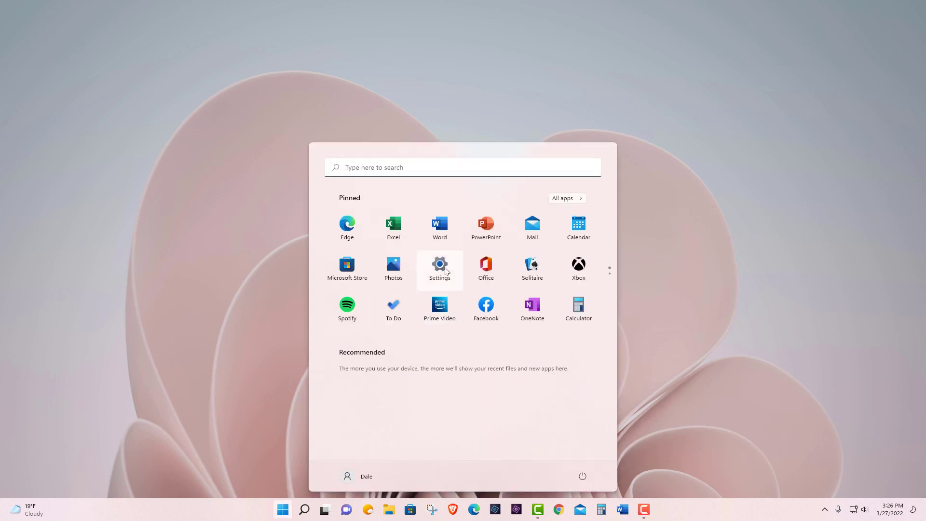
pyautogui.rightClick(243, 512)
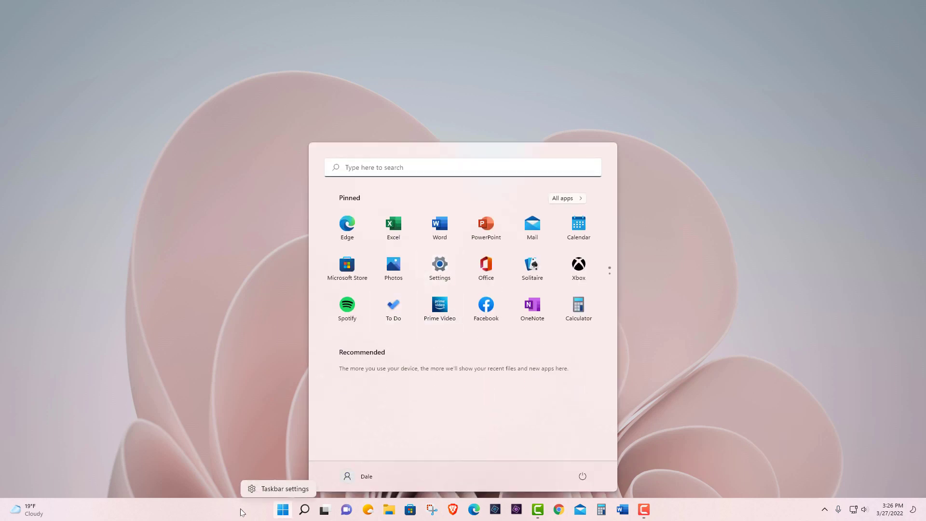
pyautogui.click(279, 489)
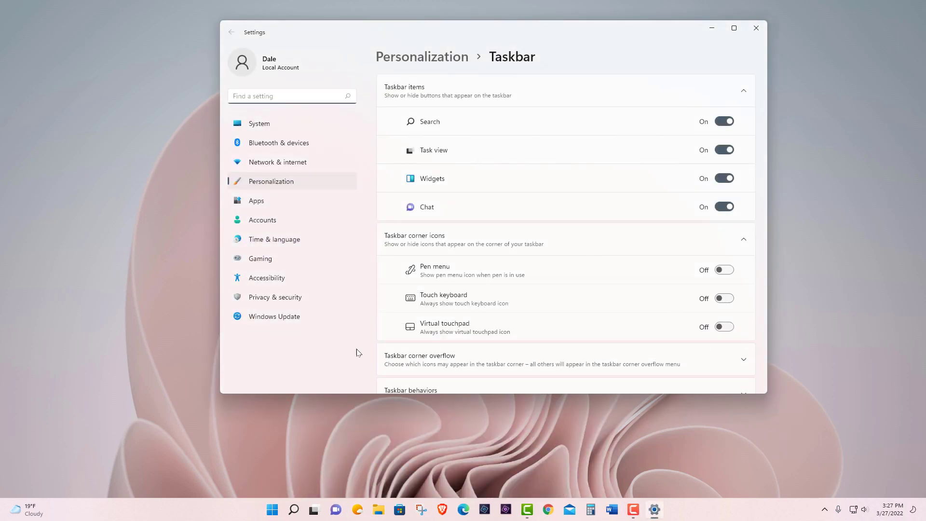
pyautogui.moveTo(571, 35); pyautogui.dragTo(526, 39)
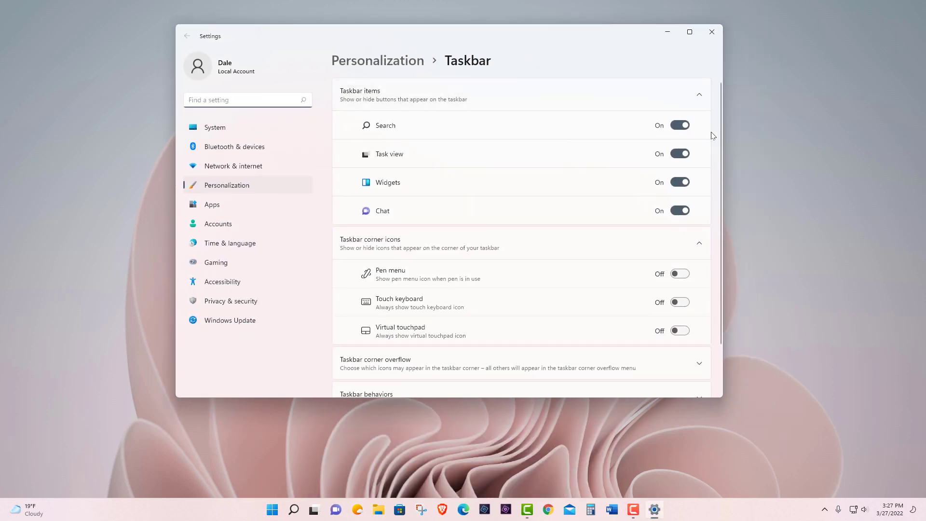
pyautogui.moveTo(721, 130)
pyautogui.mouseDown()
pyautogui.moveTo(716, 196)
pyautogui.moveTo(710, 118)
pyautogui.mouseUp()
# Preview search from the taskbar and the Start menu, and turn off the Search taskbar item.
pyautogui.moveTo(295, 510)
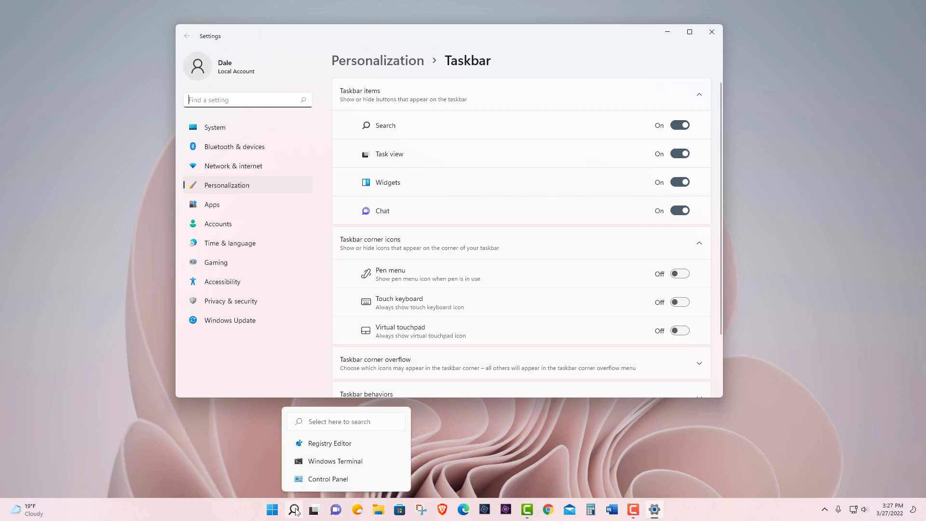
pyautogui.click(272, 509)
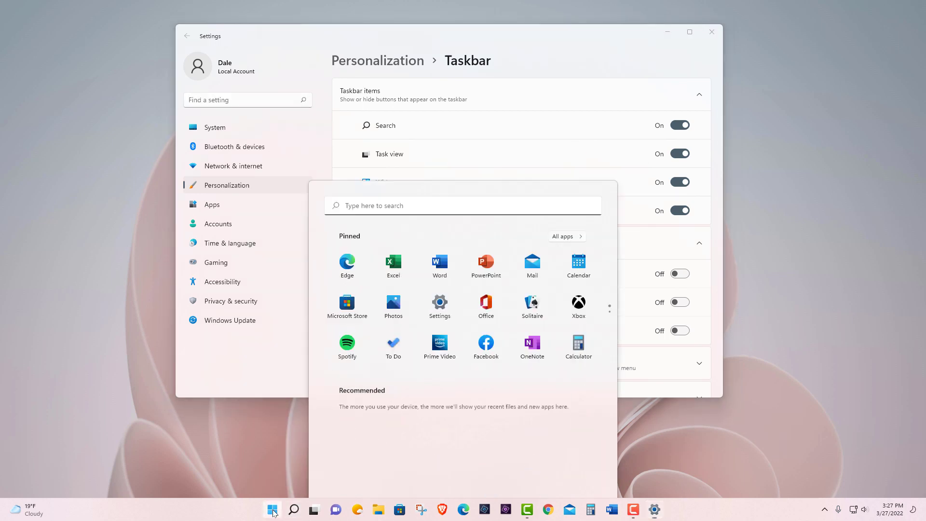
pyautogui.click(403, 168)
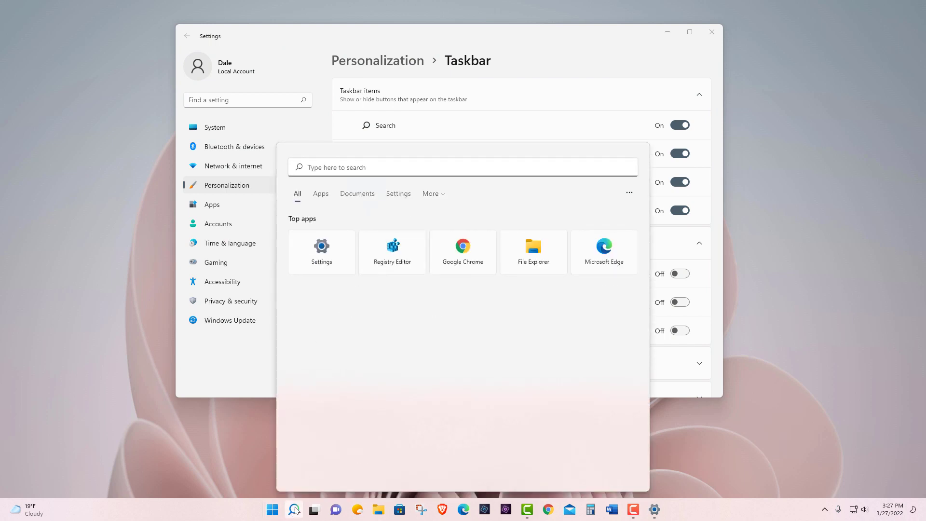
pyautogui.click(264, 473)
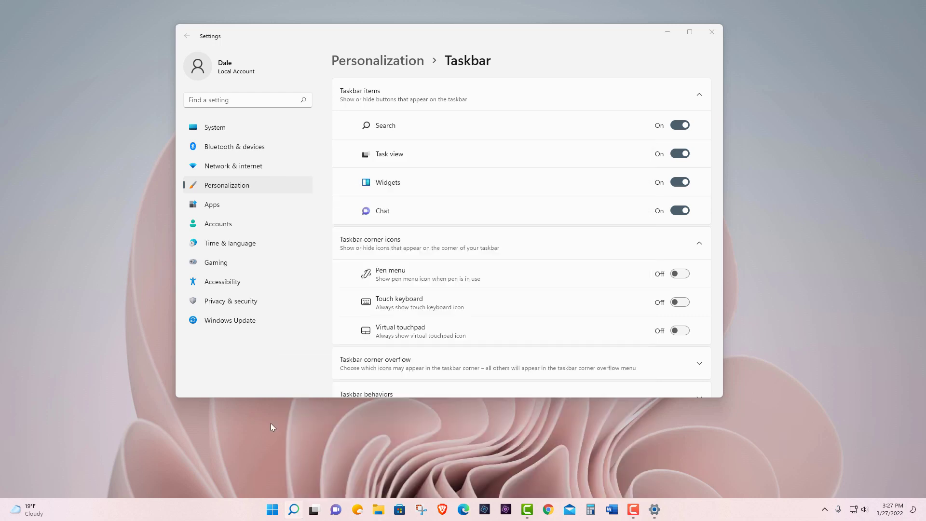
pyautogui.click(671, 127)
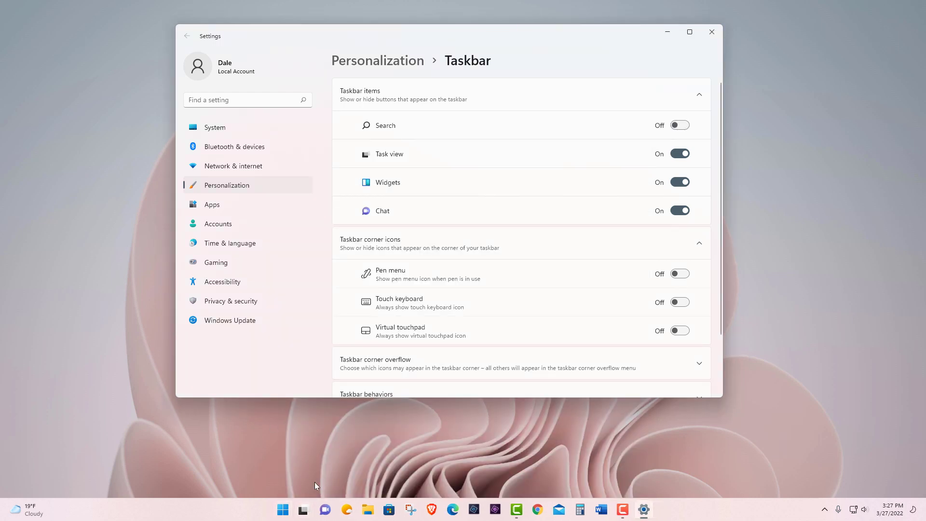
# Create a second virtual desktop through Task view and preview the available desktops.
pyautogui.moveTo(306, 511)
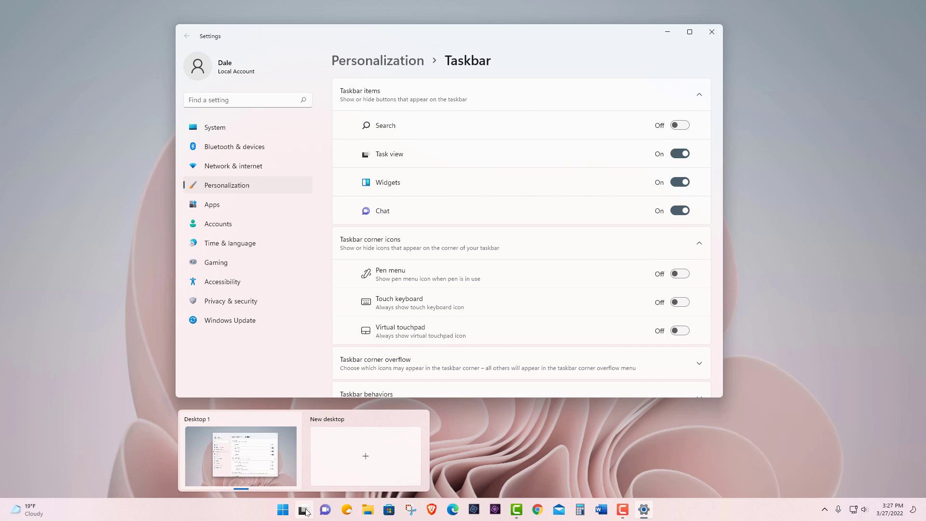
pyautogui.click(379, 461)
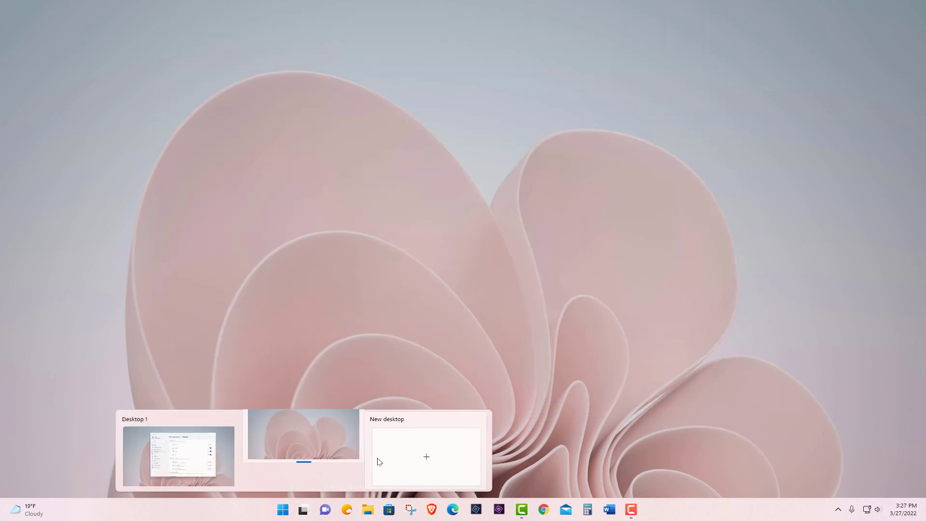
pyautogui.moveTo(314, 513)
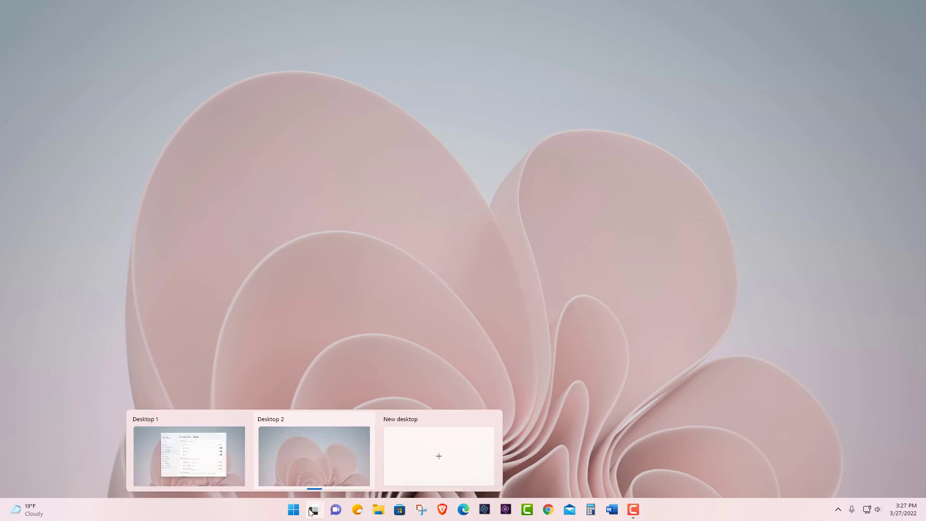
# Return to the Taskbar settings and turn off the Task view taskbar item.
pyautogui.click(293, 510)
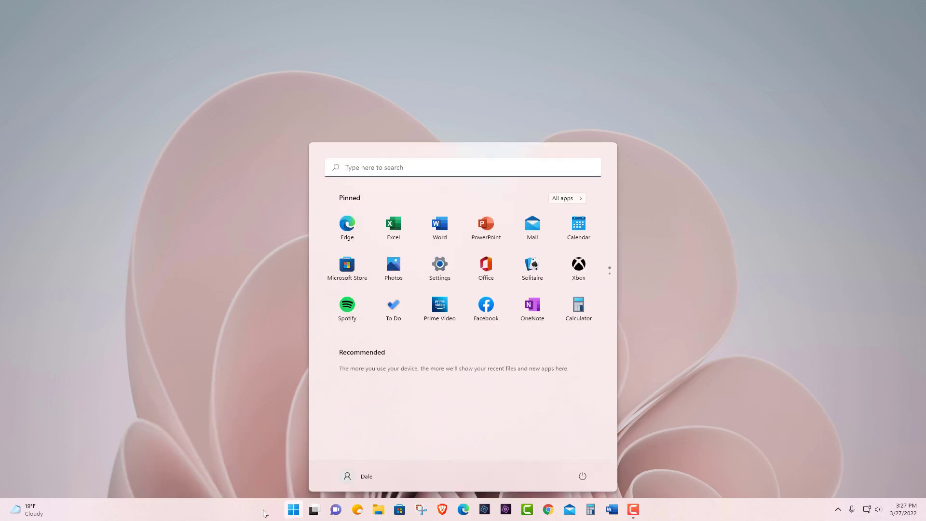
pyautogui.rightClick(264, 513)
pyautogui.click(284, 491)
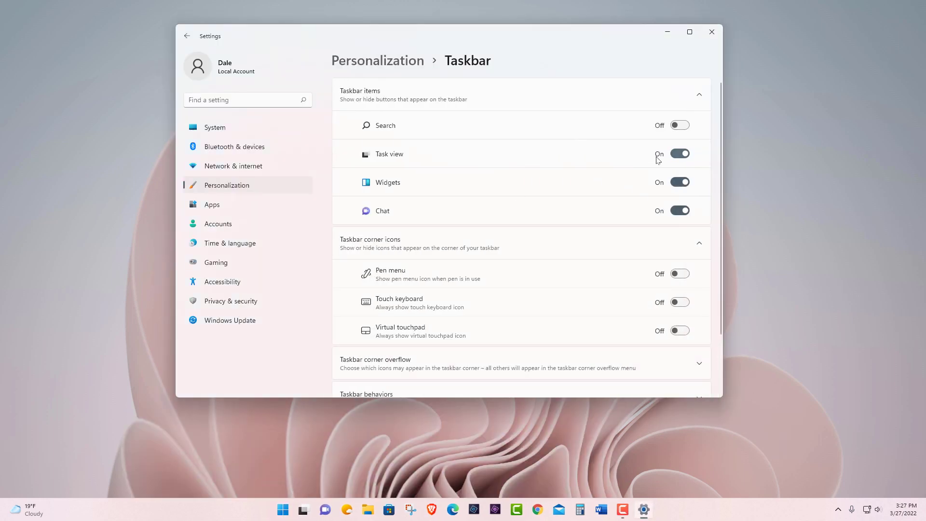
pyautogui.click(657, 159)
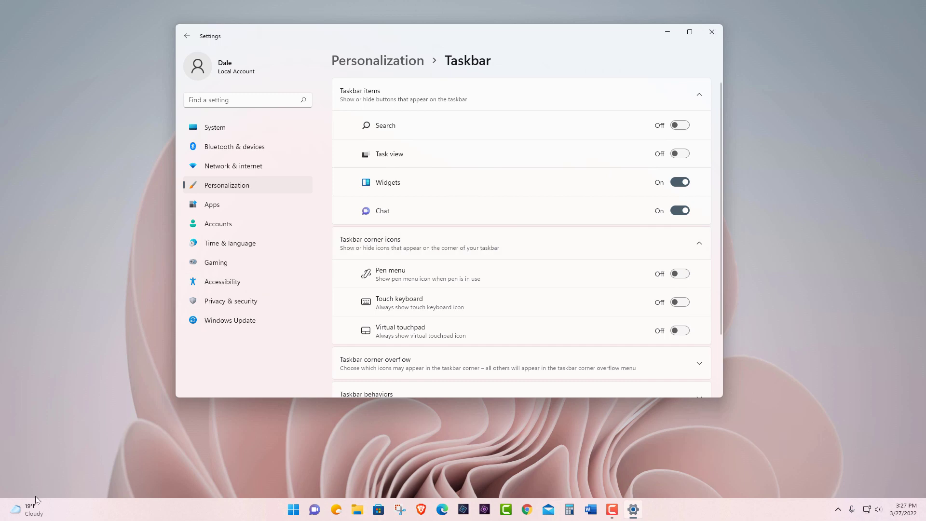
# Check the weather widget on the taskbar and turn off the Widgets and Chat taskbar items.
pyautogui.click(36, 511)
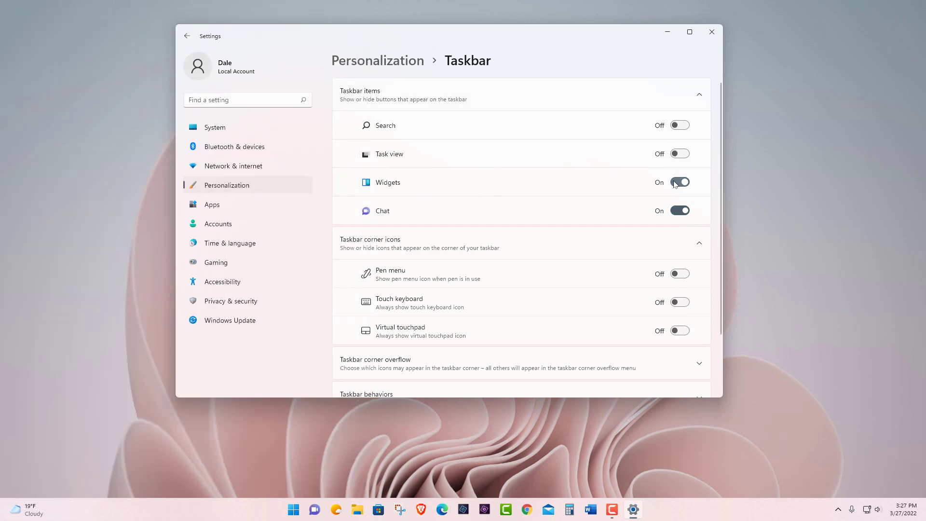
pyautogui.click(675, 185)
pyautogui.click(679, 211)
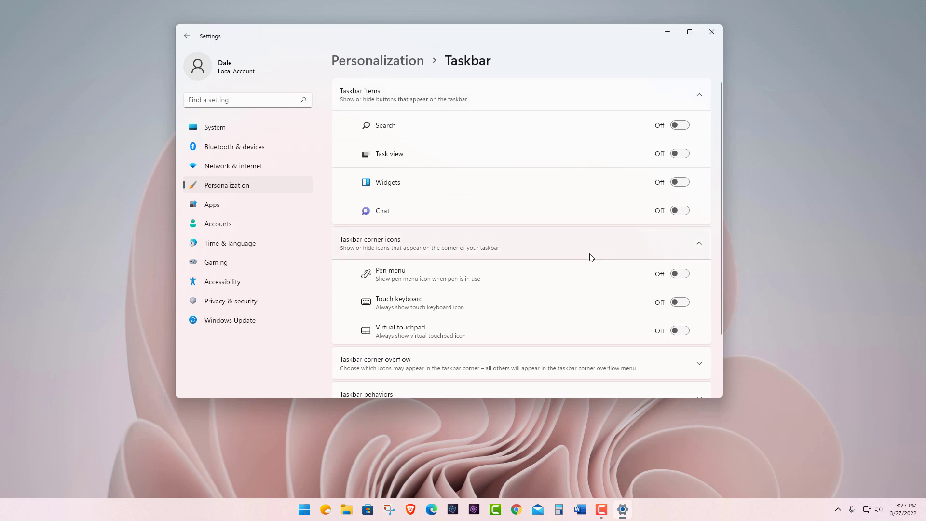
# Expand the Taskbar corner overflow section and review which app icons may appear in the taskbar corner.
pyautogui.scroll(-1, 571, 271)
pyautogui.scroll(-2, 570, 261)
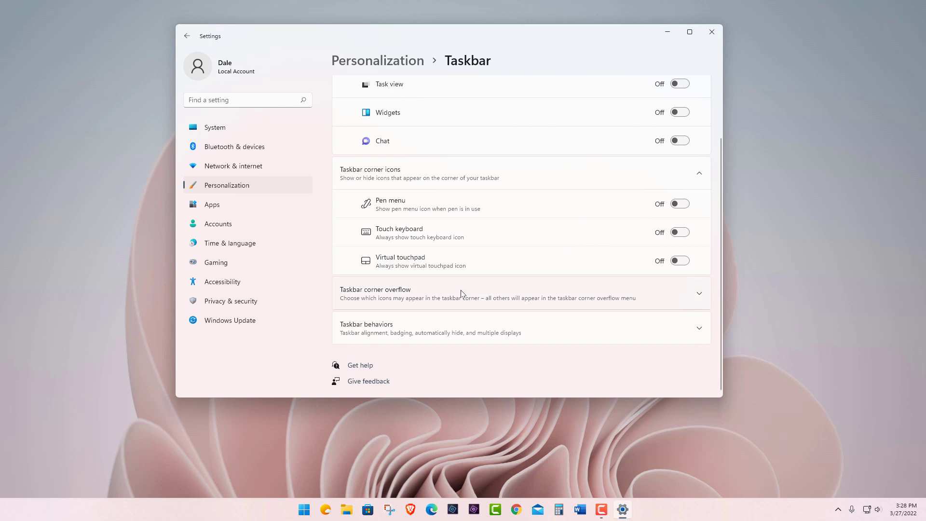
pyautogui.click(423, 297)
pyautogui.scroll(-5, 454, 302)
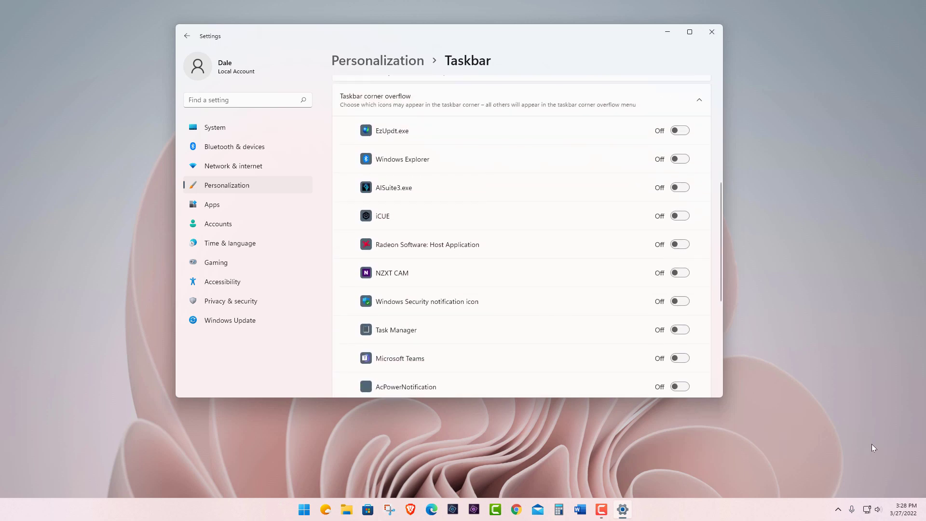
# Move hidden icons, including Radeon Software, from the overflow menu onto the taskbar corner and return them to the overflow menu.
pyautogui.click(838, 510)
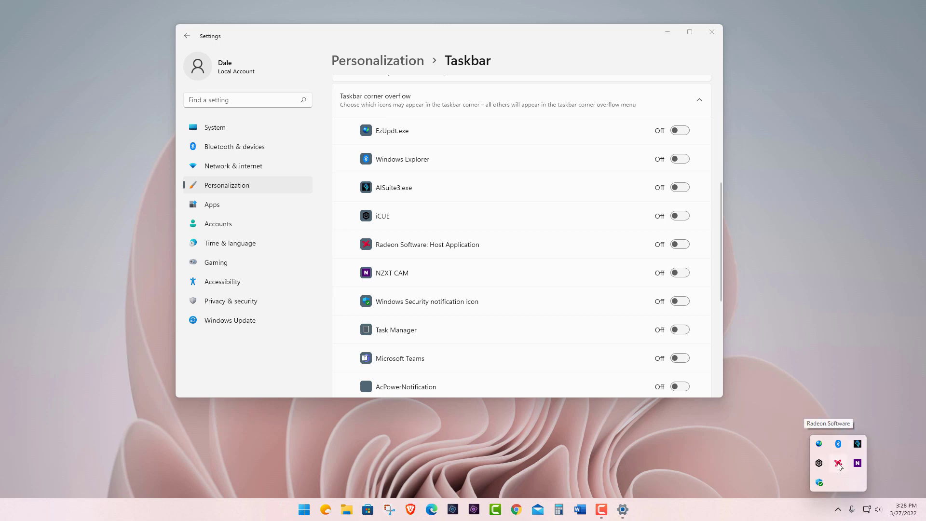
pyautogui.moveTo(839, 463); pyautogui.dragTo(826, 510)
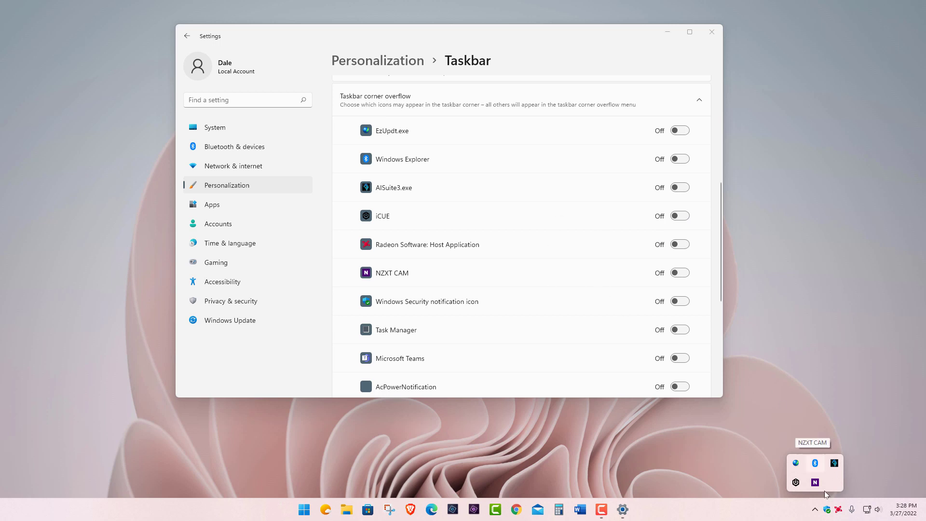
pyautogui.moveTo(828, 510); pyautogui.dragTo(835, 482)
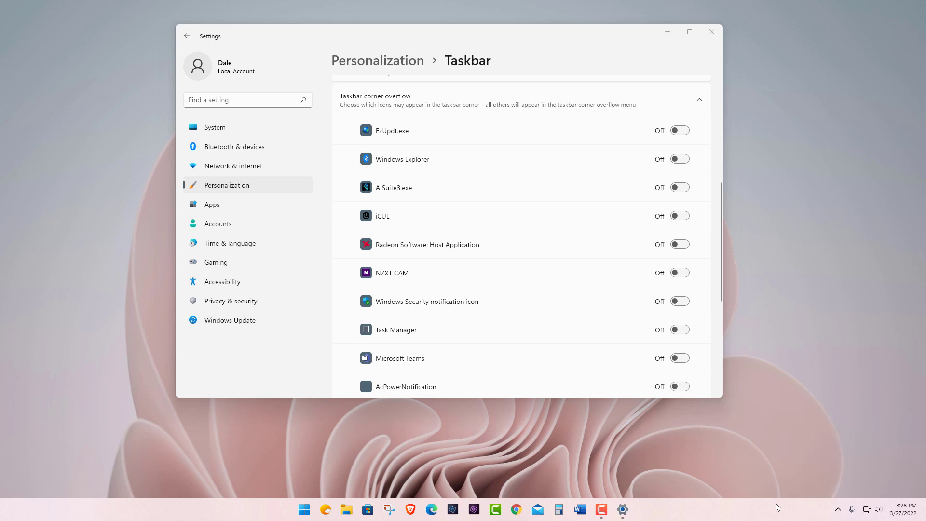
# Expand the Taskbar behaviors section, try automatically hiding the taskbar, and turn that option off again.
pyautogui.scroll(-5, 721, 242)
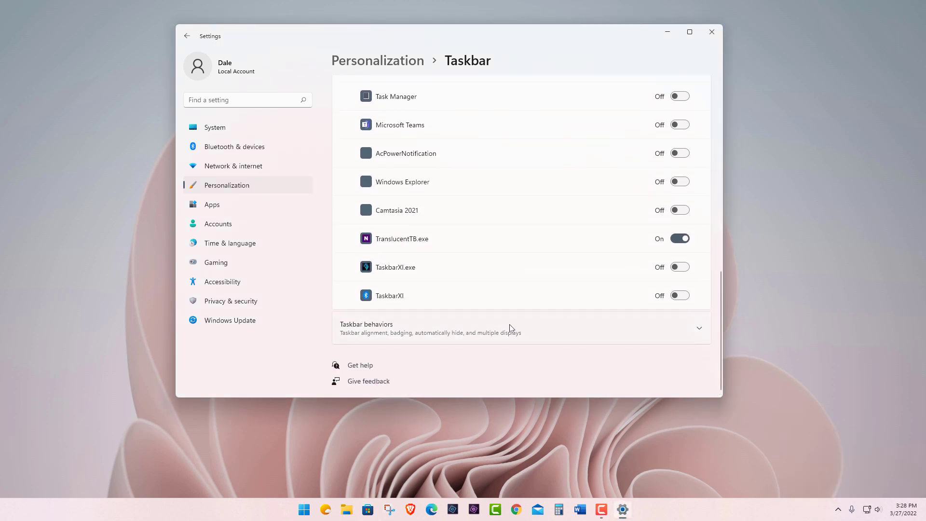
pyautogui.click(461, 333)
pyautogui.scroll(-4, 482, 323)
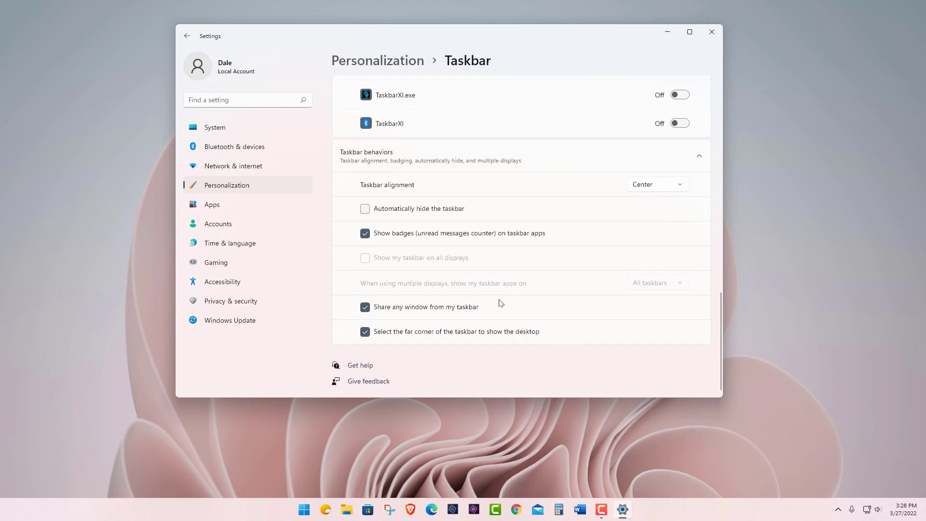
pyautogui.click(366, 210)
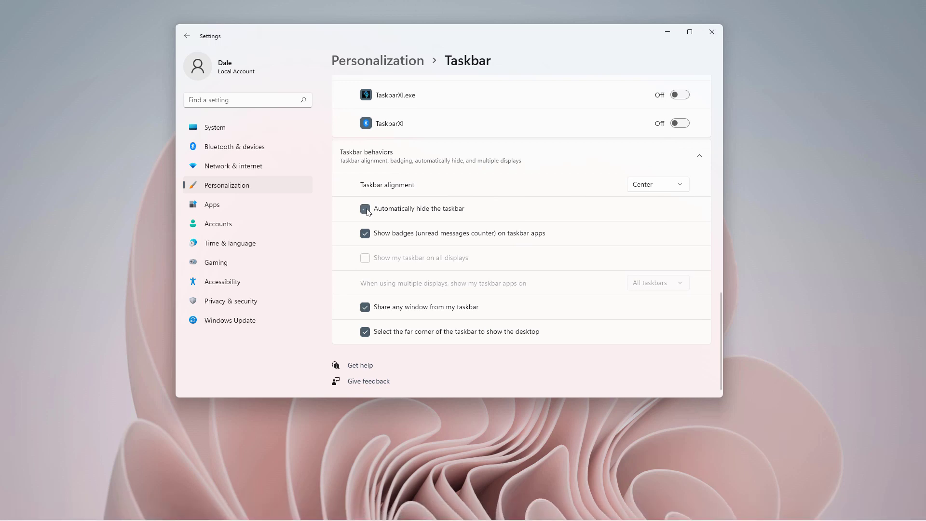
pyautogui.moveTo(392, 519)
pyautogui.click(365, 211)
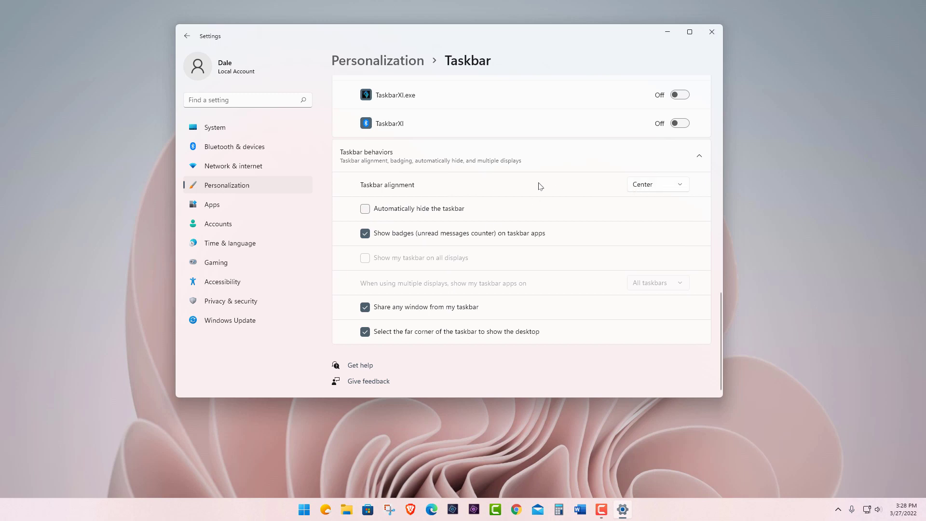
# Try the Left taskbar alignment and preview the Start menu there, restore Center alignment, and close Settings.
pyautogui.click(675, 186)
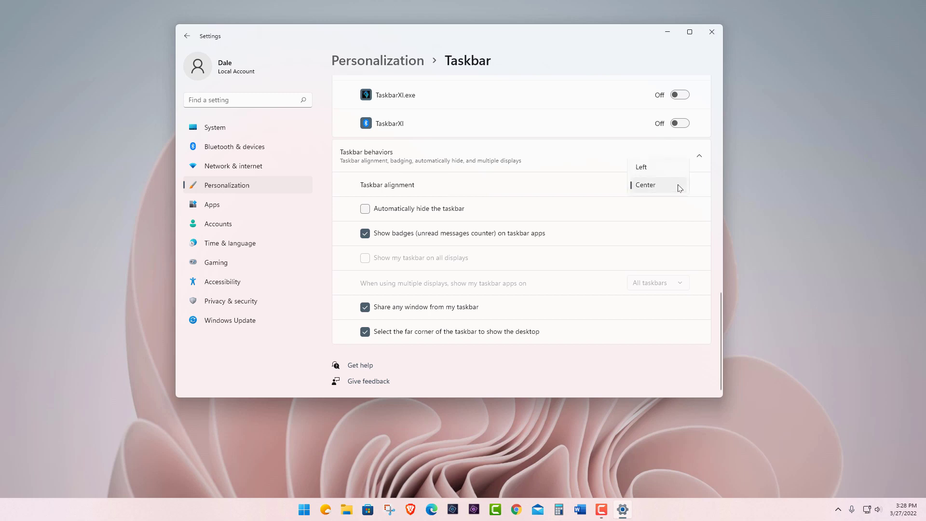
pyautogui.click(644, 171)
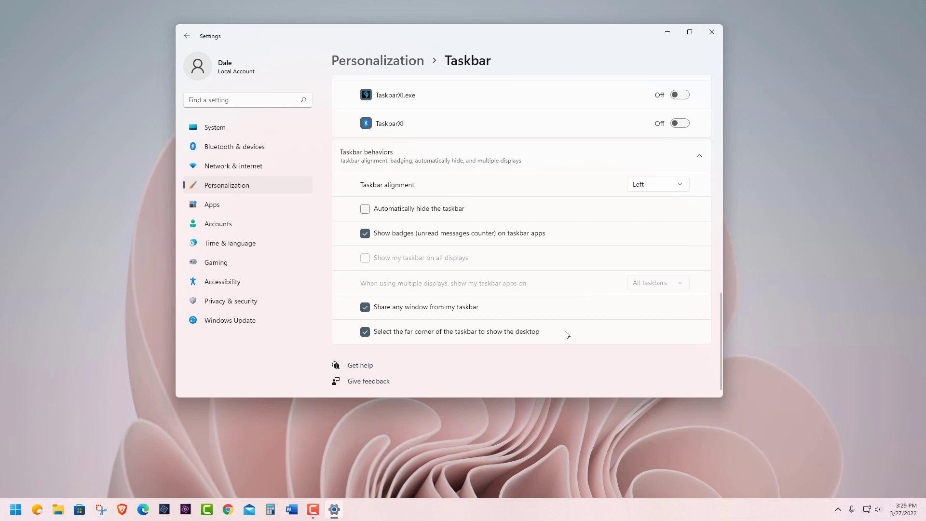
pyautogui.click(16, 507)
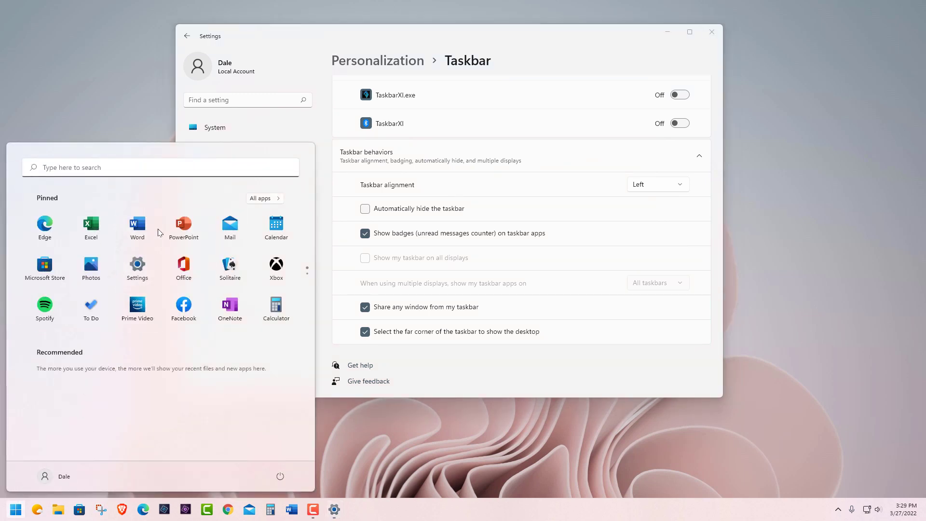
pyautogui.click(378, 455)
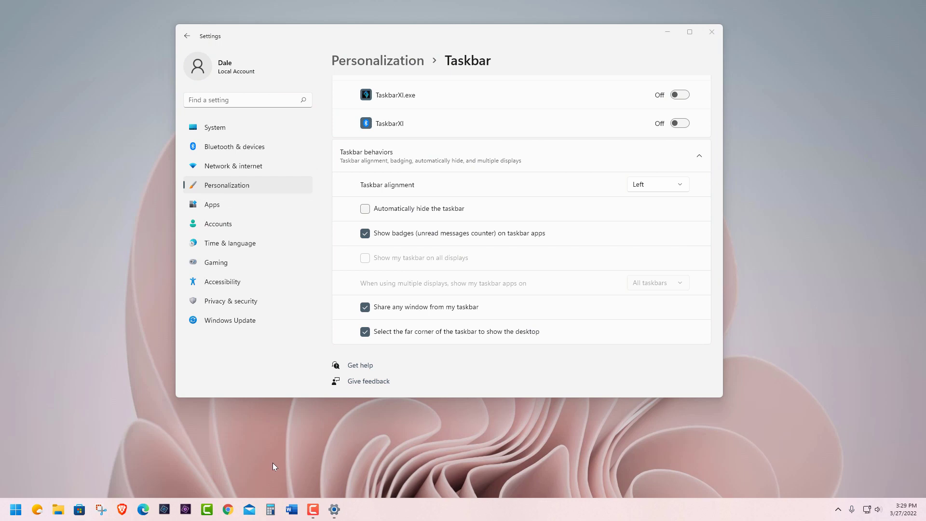
pyautogui.click(657, 186)
pyautogui.click(656, 202)
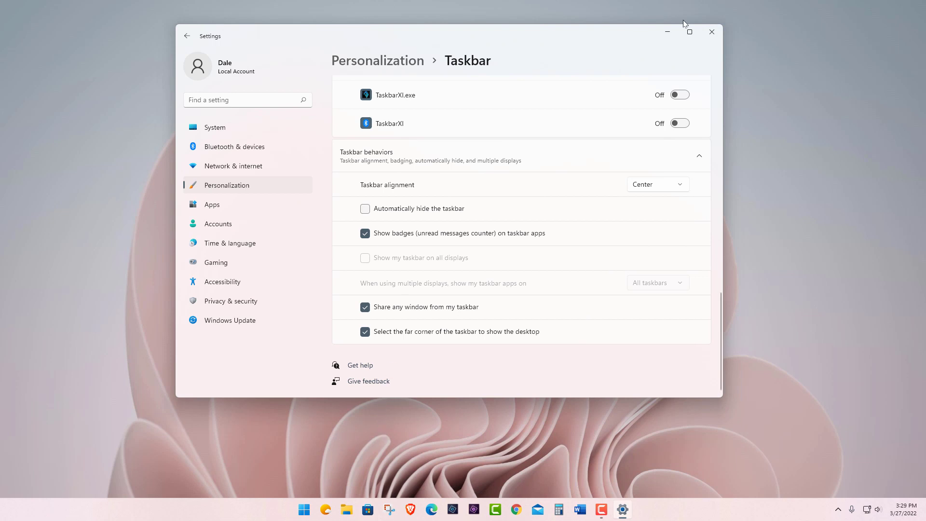
pyautogui.click(710, 33)
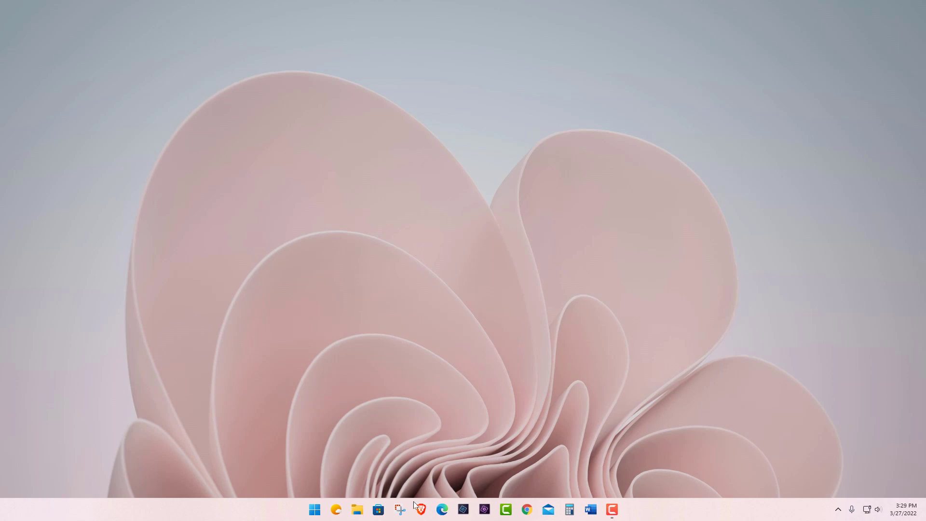
# Try to place the pinned Prime Video app from the Start menu directly onto the taskbar, and close the Start menu.
pyautogui.click(313, 513)
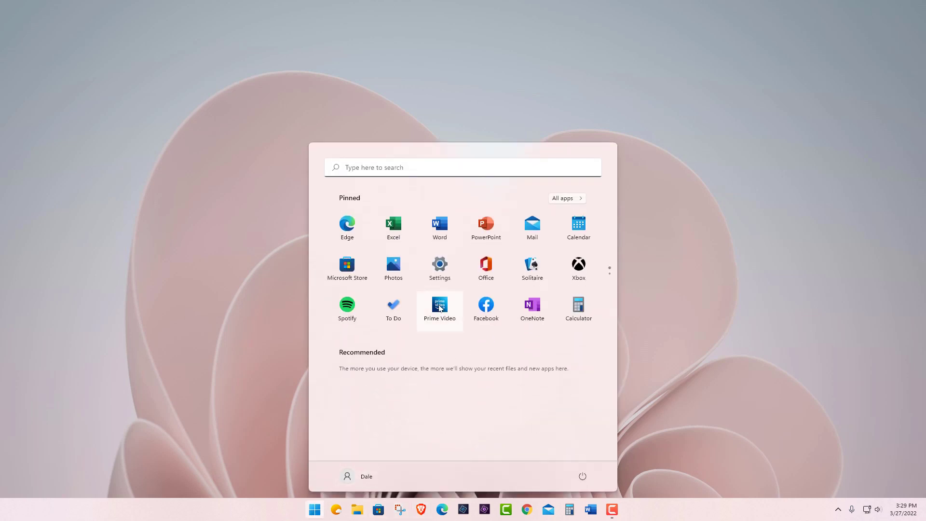
pyautogui.moveTo(439, 308); pyautogui.dragTo(659, 509)
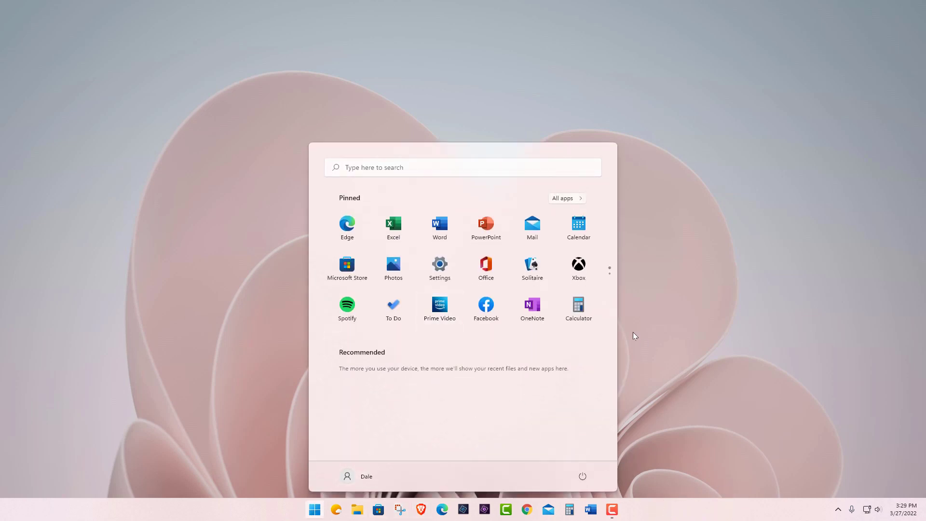
pyautogui.click(647, 330)
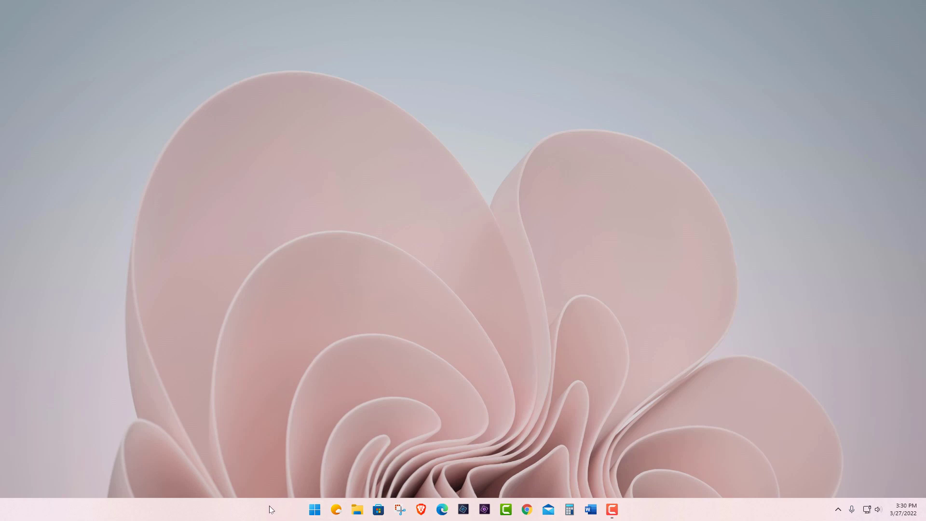
# Open the Registry Editor from the top apps in Windows search.
pyautogui.click(316, 513)
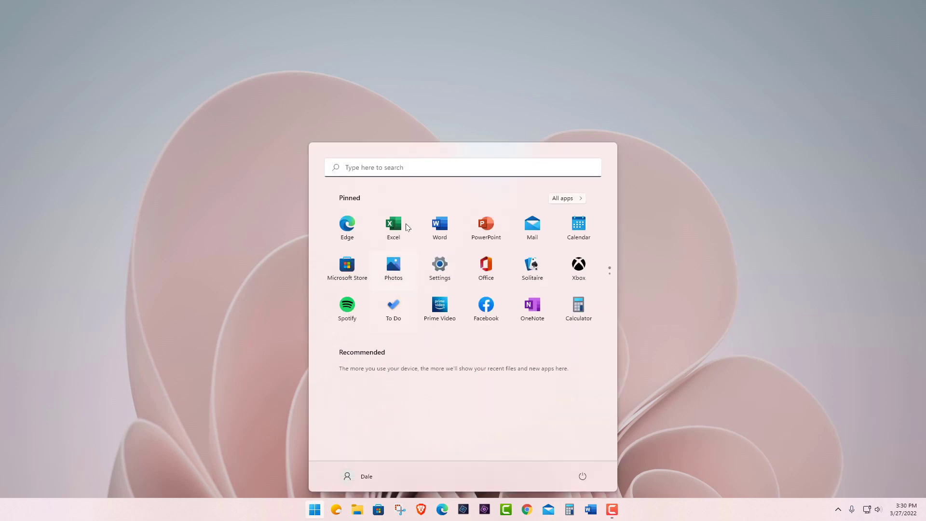
pyautogui.click(402, 167)
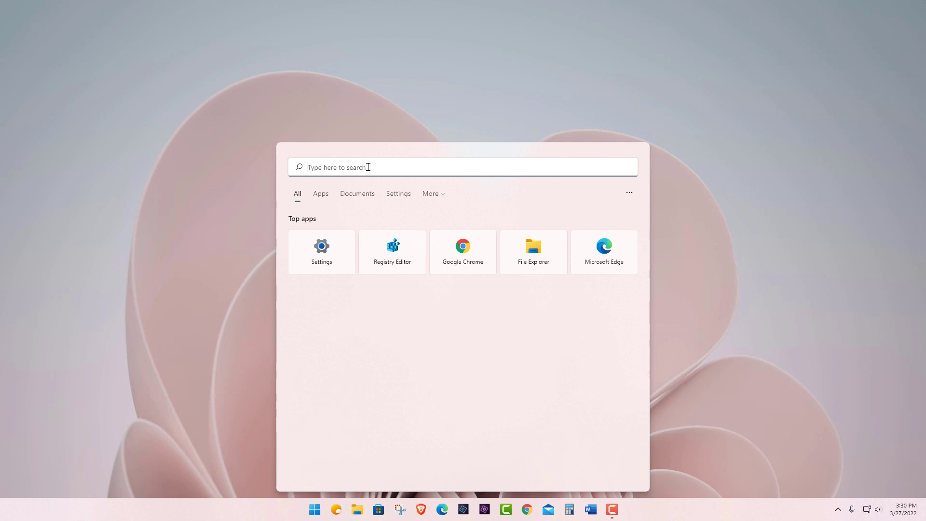
pyautogui.click(390, 247)
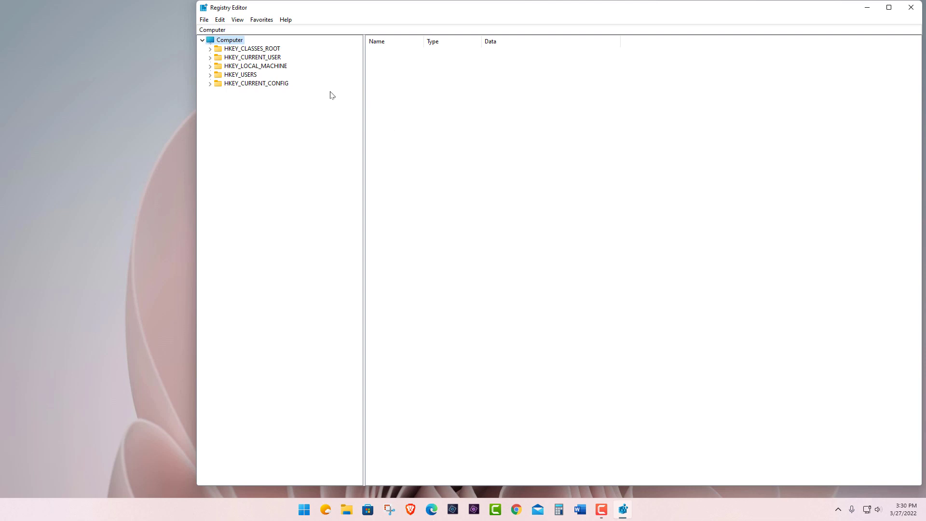
# Expand the registry path HKEY_CURRENT_USER\Software\Microsoft\Windows\CurrentVersion.
pyautogui.doubleClick(264, 59)
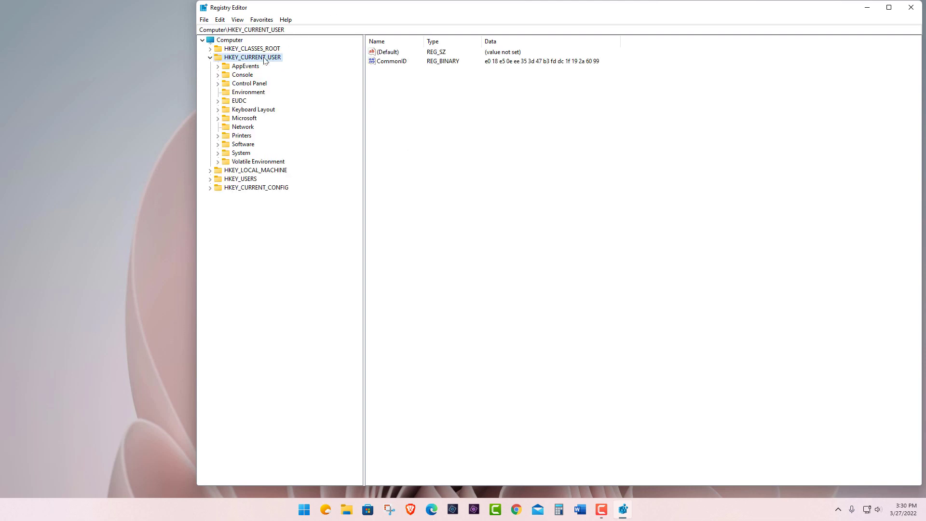
pyautogui.doubleClick(242, 145)
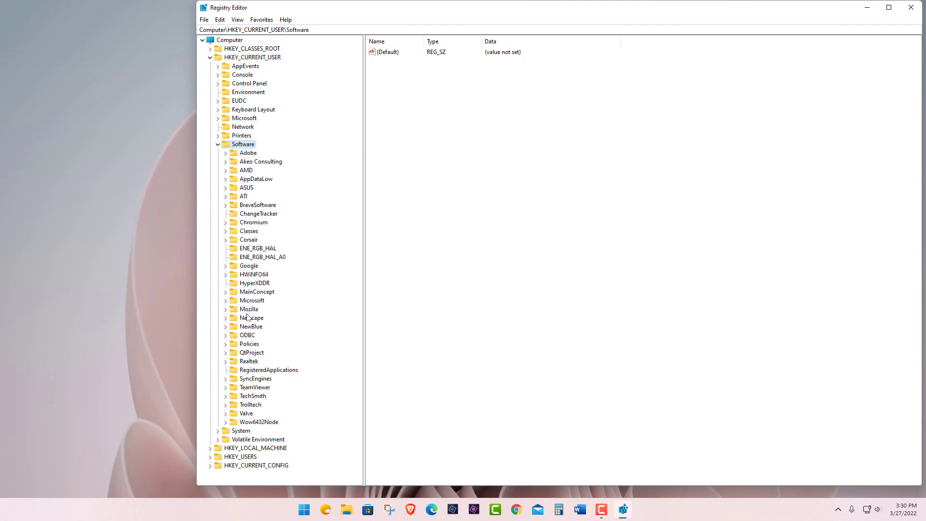
pyautogui.doubleClick(253, 301)
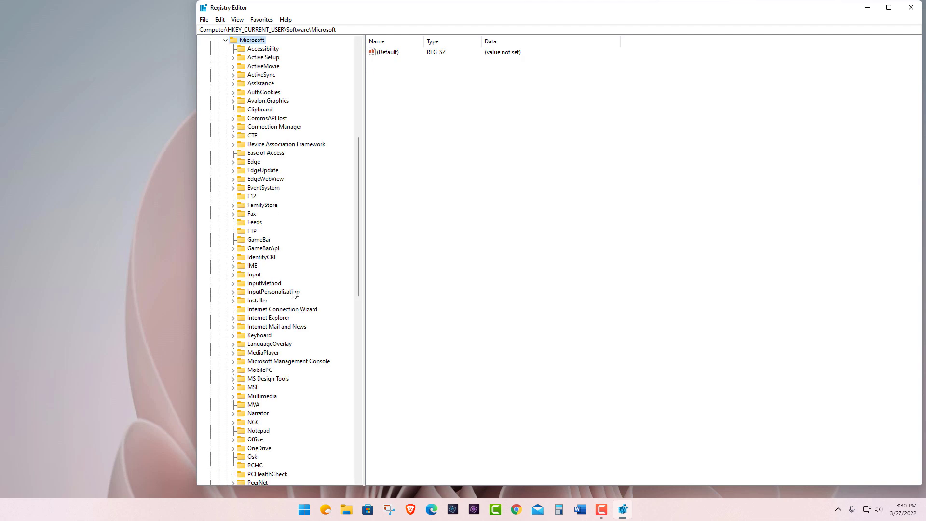
pyautogui.moveTo(358, 255); pyautogui.dragTo(337, 393)
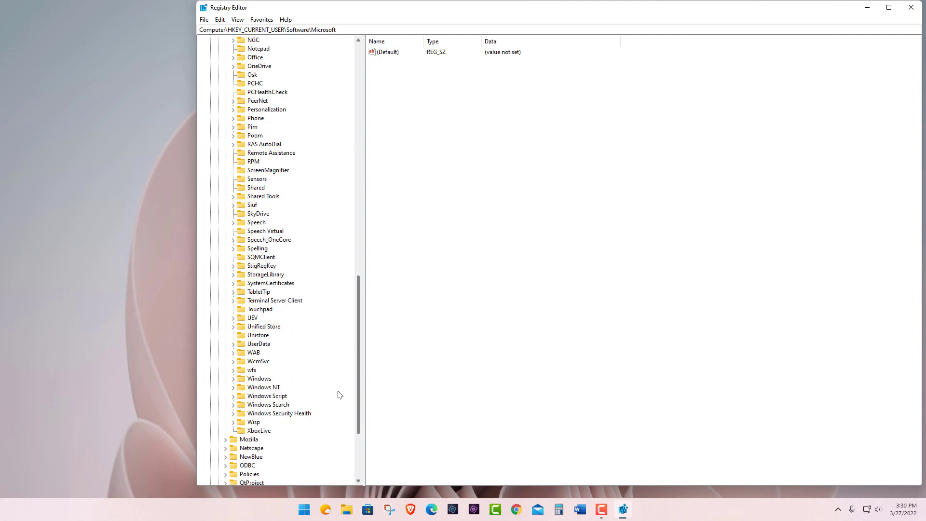
pyautogui.doubleClick(260, 379)
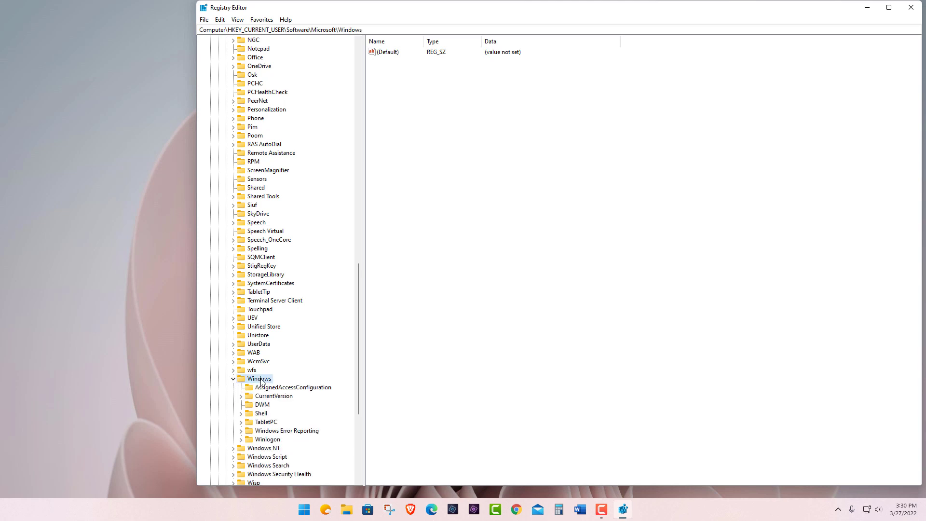
pyautogui.doubleClick(273, 398)
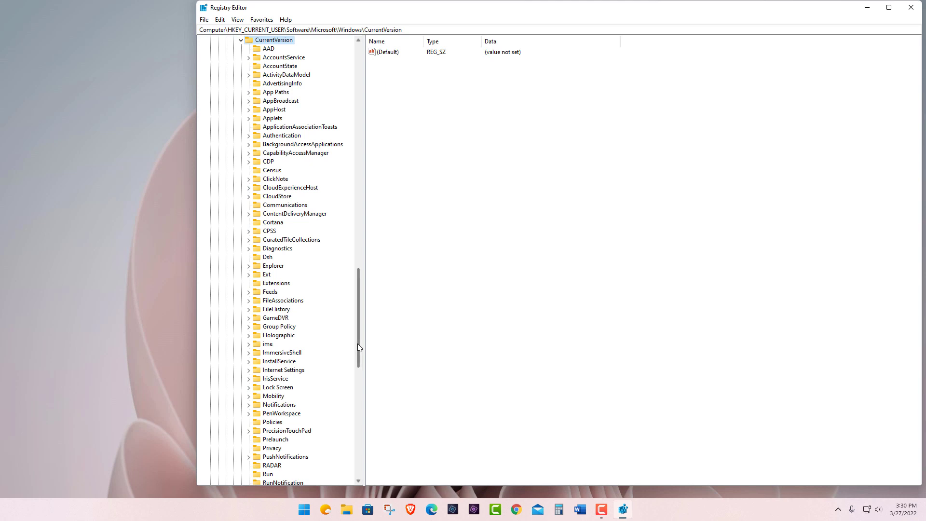
# Expand the Explorer key under CurrentVersion and select its StuckRects3 subkey.
pyautogui.scroll(-2, 354, 357)
pyautogui.scroll(-5, 354, 357)
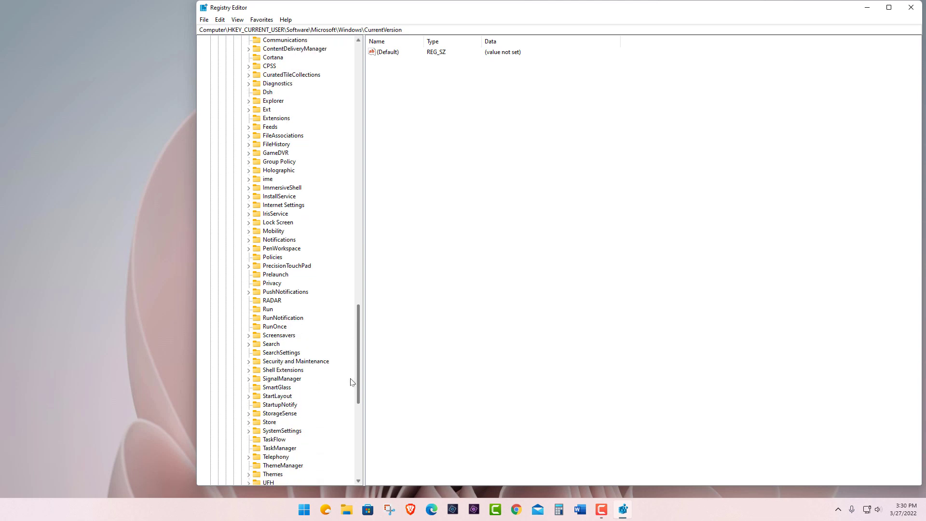
pyautogui.scroll(4, 352, 360)
pyautogui.scroll(2, 352, 360)
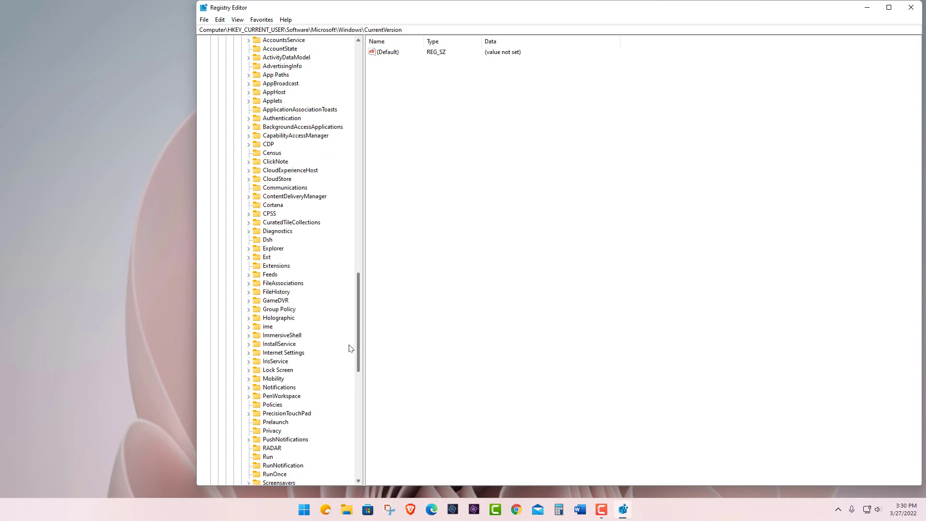
pyautogui.doubleClick(273, 249)
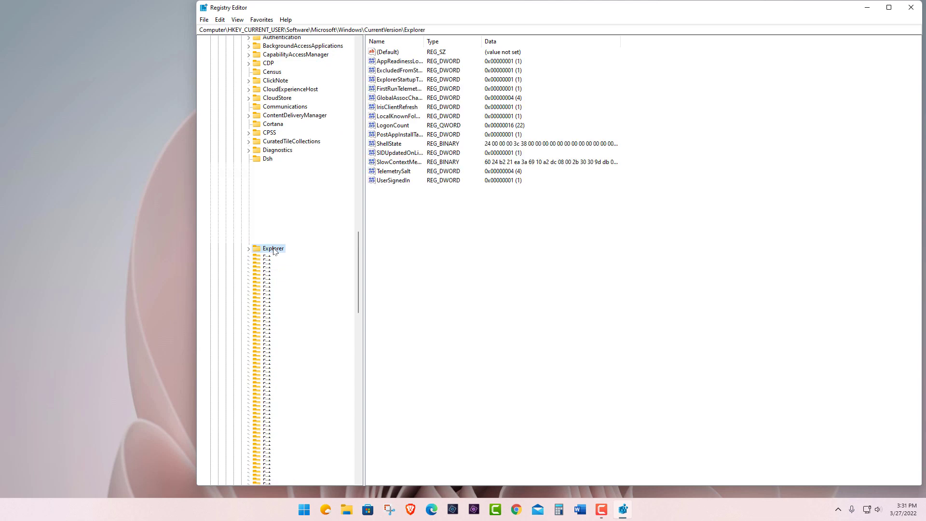
pyautogui.moveTo(357, 285); pyautogui.dragTo(356, 317)
pyautogui.click(283, 224)
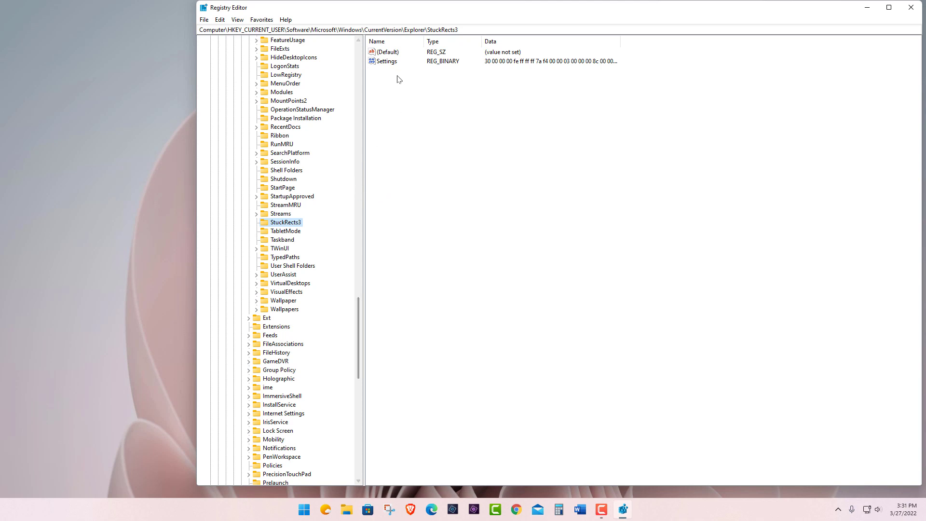
# Set the fifth byte in row 00000008 of the StuckRects3 Settings value to 01, and close the Registry Editor.
pyautogui.click(383, 62)
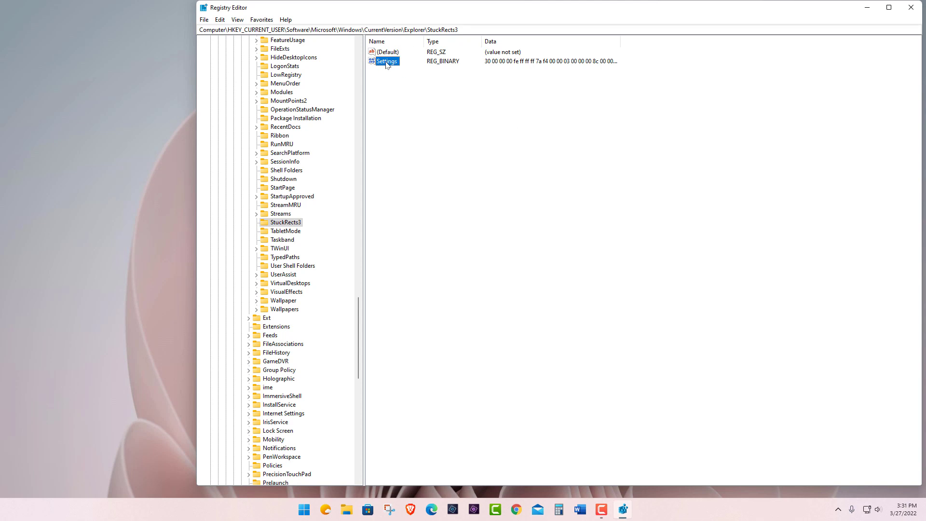
pyautogui.doubleClick(385, 62)
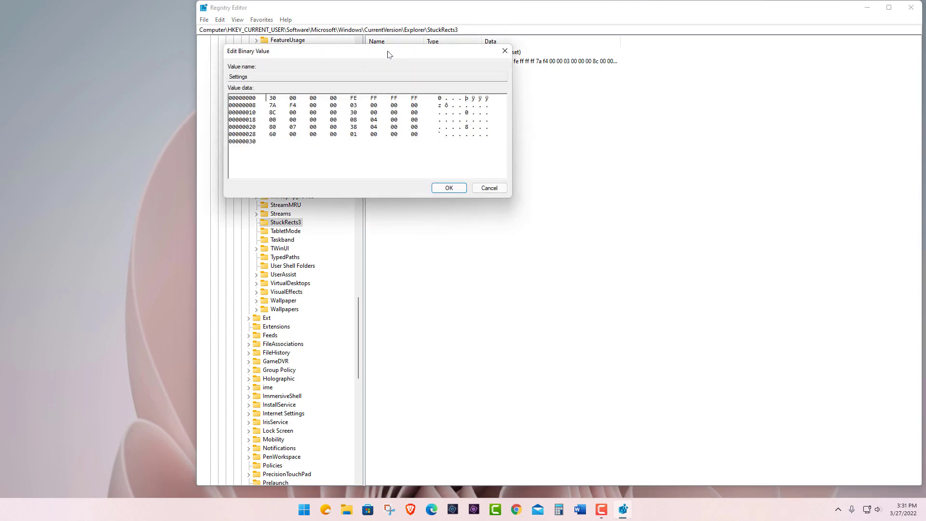
pyautogui.moveTo(387, 55); pyautogui.dragTo(548, 141)
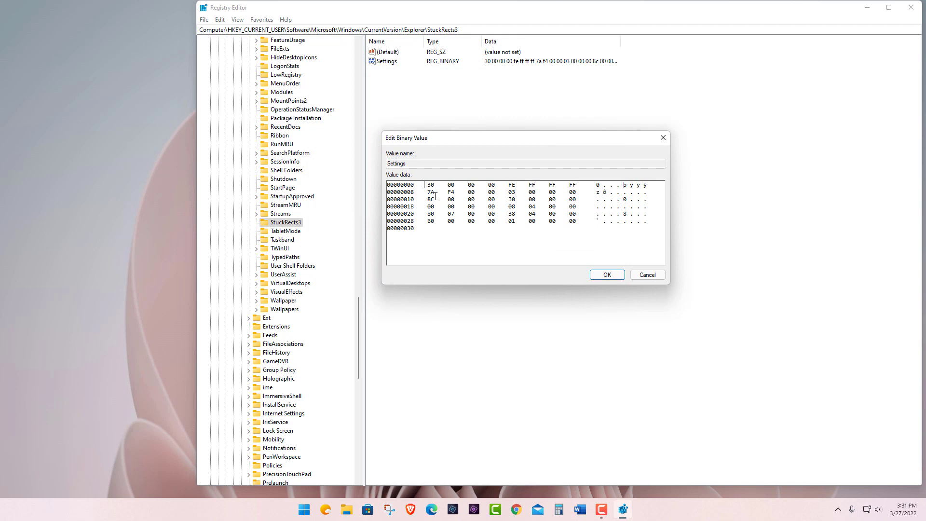
pyautogui.doubleClick(515, 192)
pyautogui.write('00')
pyautogui.click(603, 276)
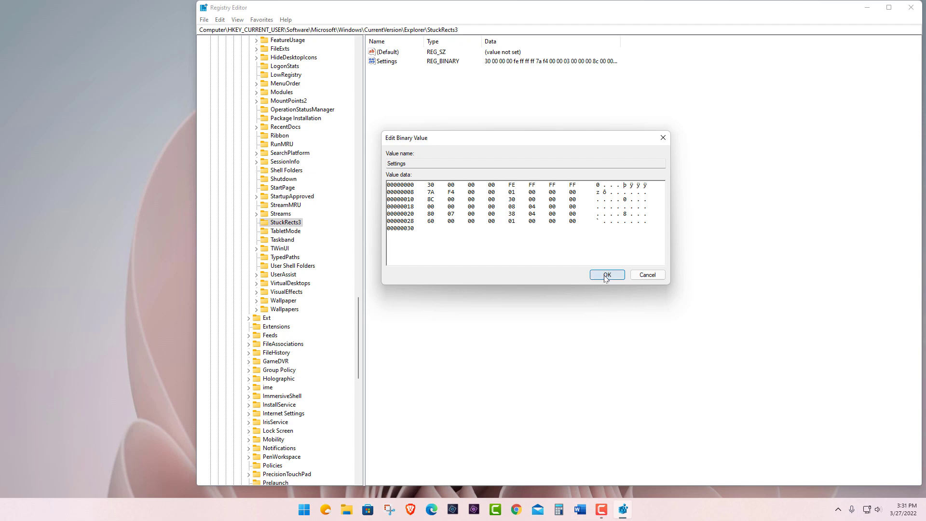
pyautogui.click(910, 8)
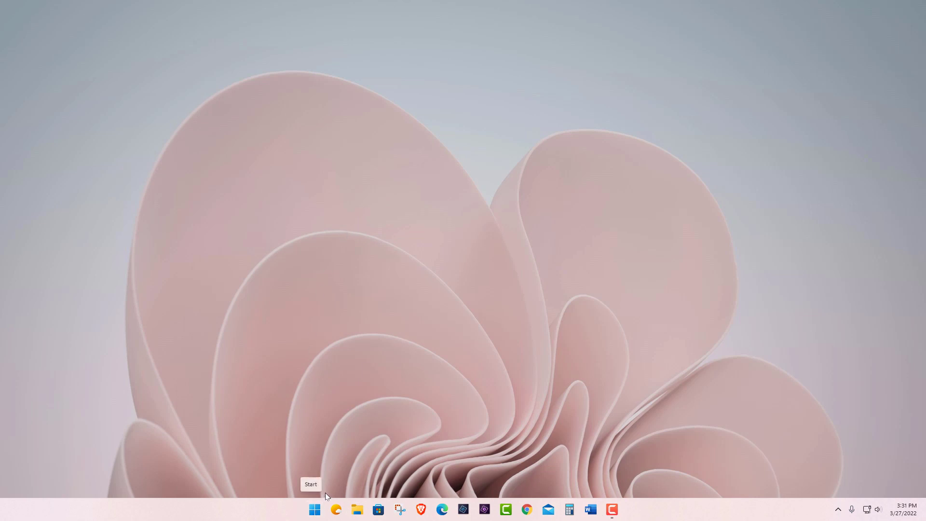
# Restart the Windows Explorer process from Task Manager to apply the registry change, and close Task Manager.
pyautogui.rightClick(315, 511)
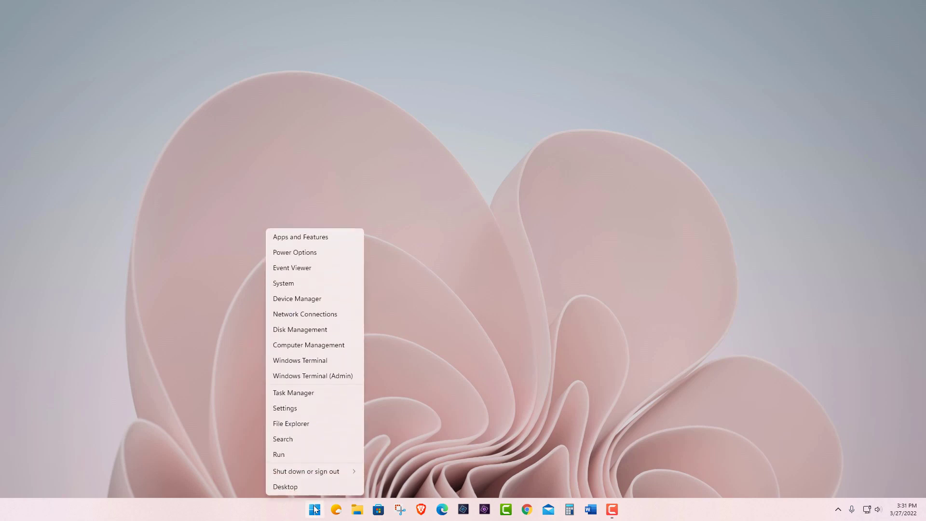
pyautogui.click(310, 396)
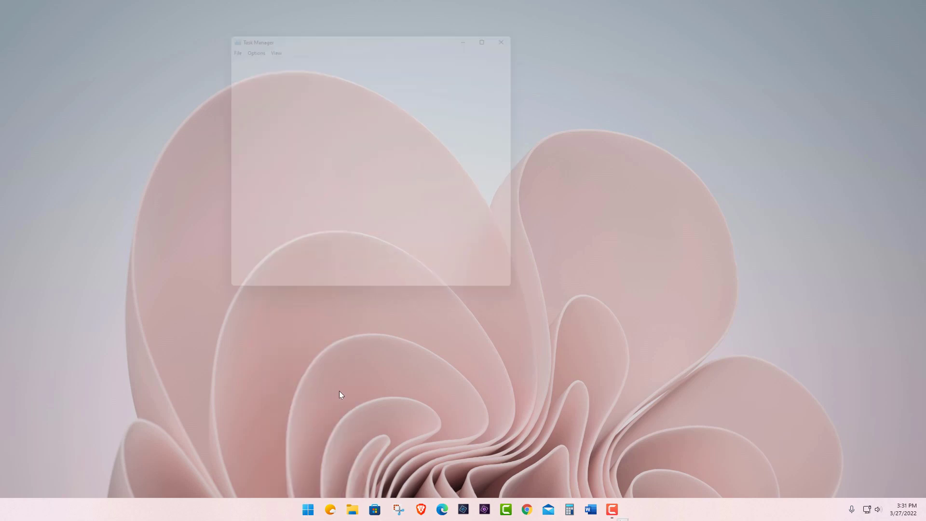
pyautogui.moveTo(533, 99); pyautogui.dragTo(529, 268)
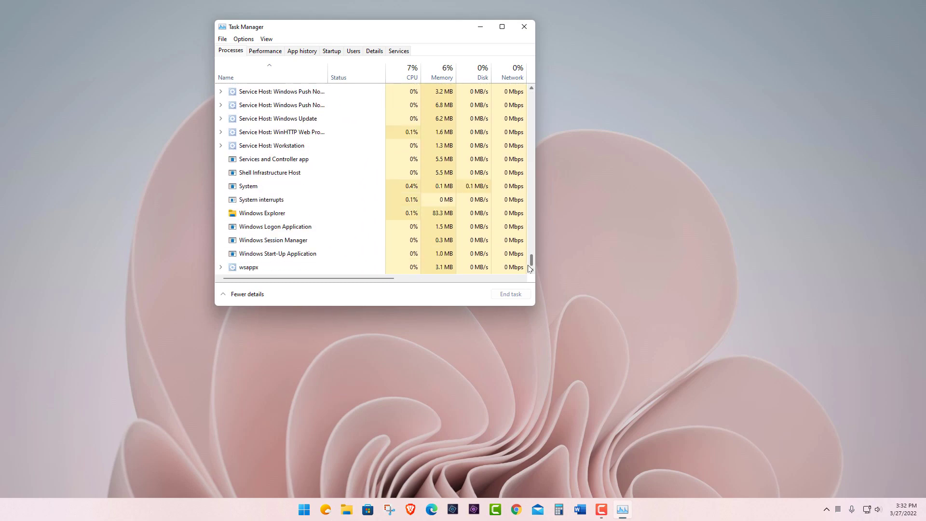
pyautogui.click(283, 213)
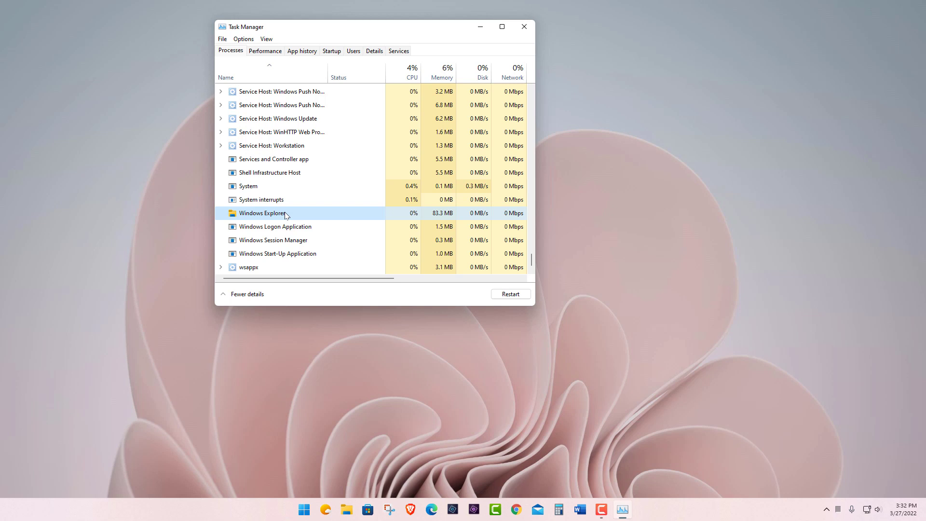
pyautogui.rightClick(287, 215)
pyautogui.click(316, 219)
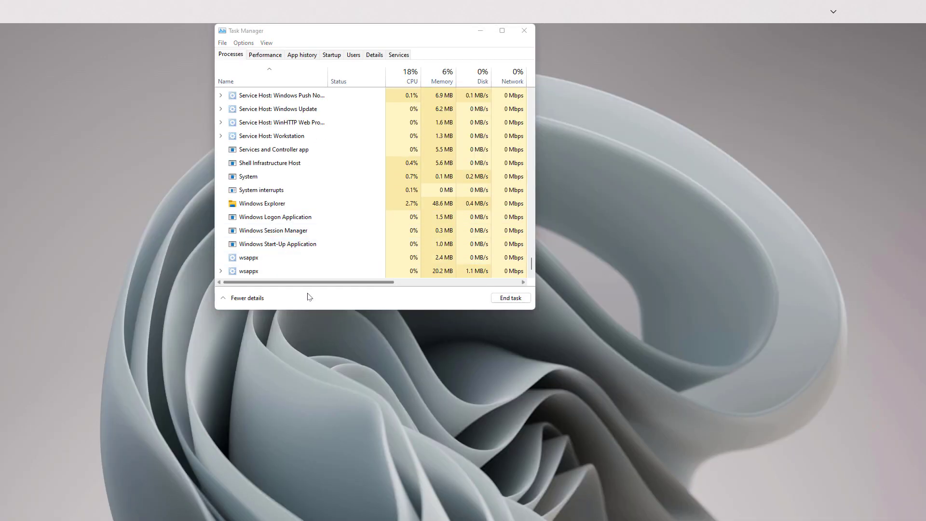
pyautogui.click(524, 32)
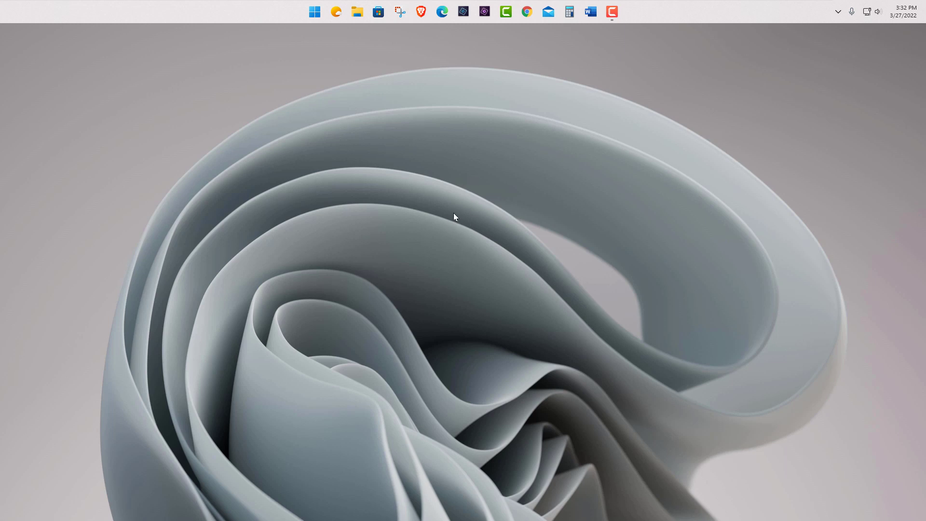
# Reopen the Registry Editor from the top apps in Windows search.
pyautogui.click(313, 18)
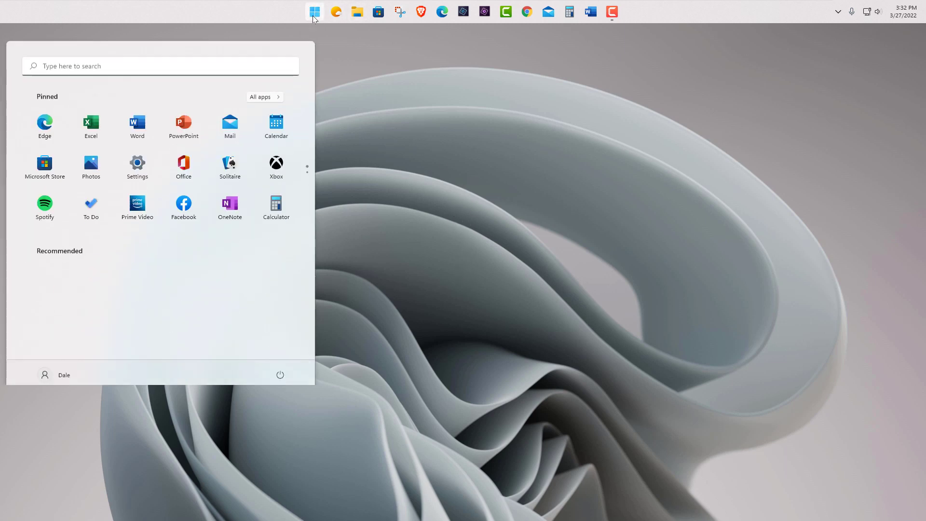
pyautogui.click(227, 56)
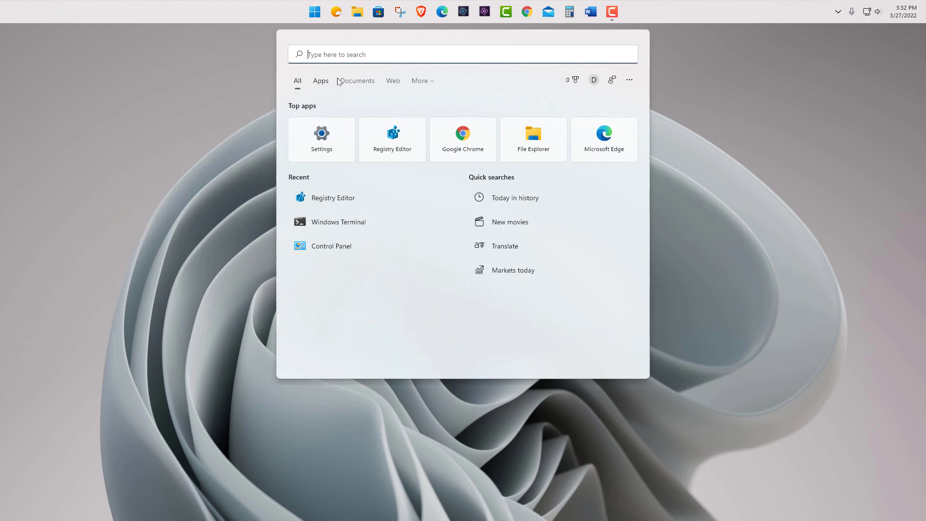
pyautogui.click(394, 145)
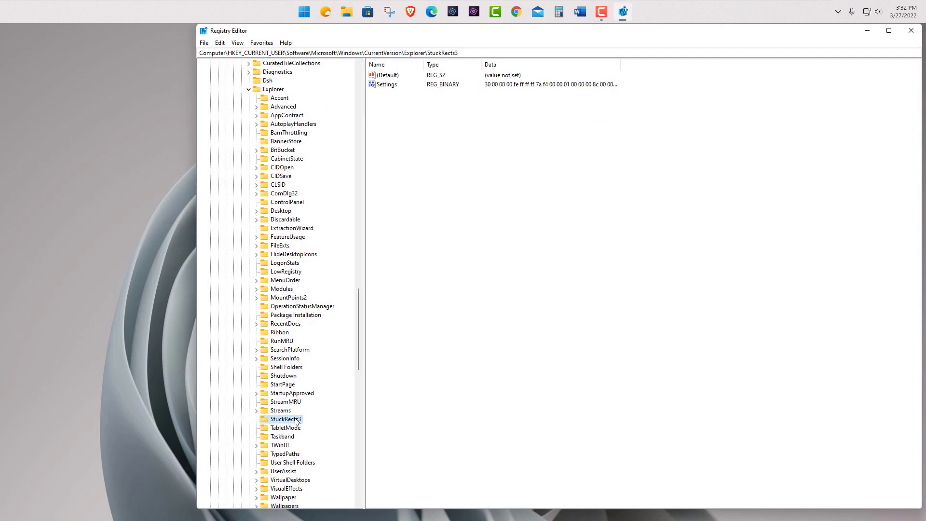
# Set the fifth byte in row 00000008 of the StuckRects3 Settings value to 03, and close the Registry Editor.
pyautogui.doubleClick(393, 90)
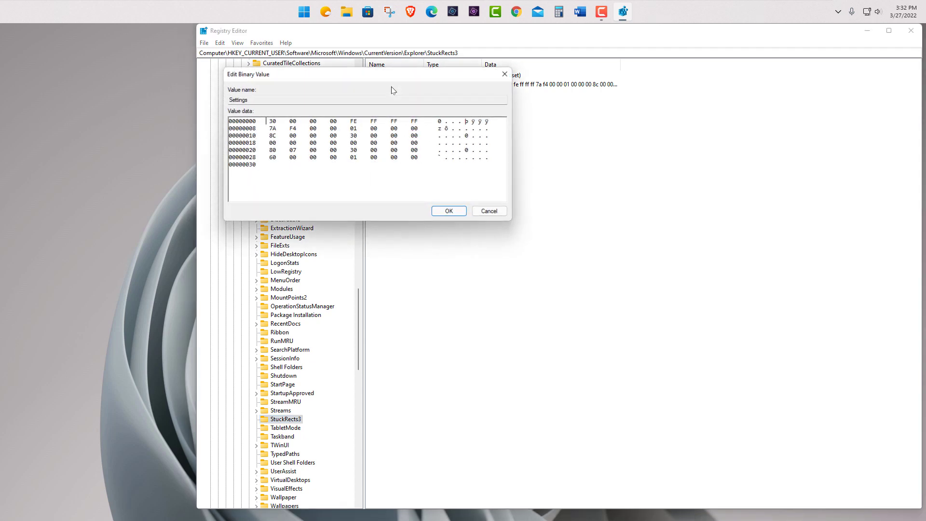
pyautogui.doubleClick(356, 127)
pyautogui.write('00')
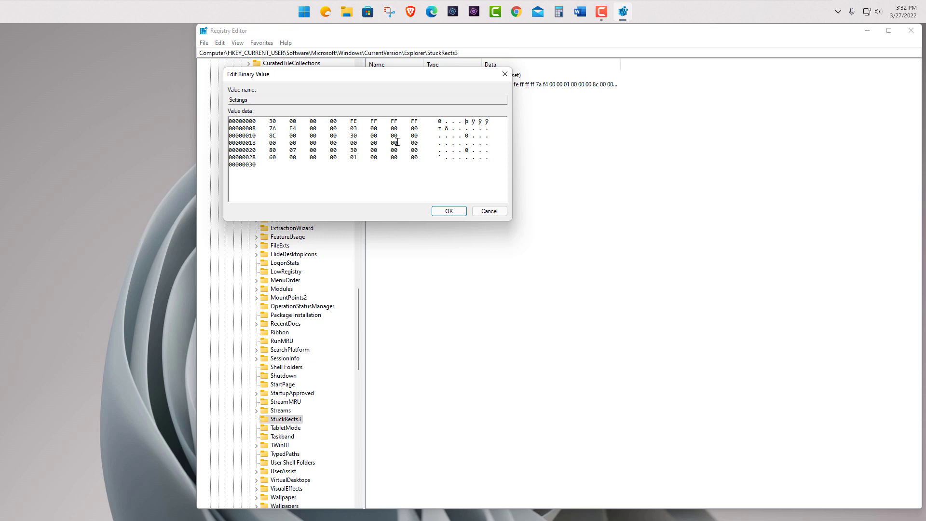
pyautogui.click(444, 211)
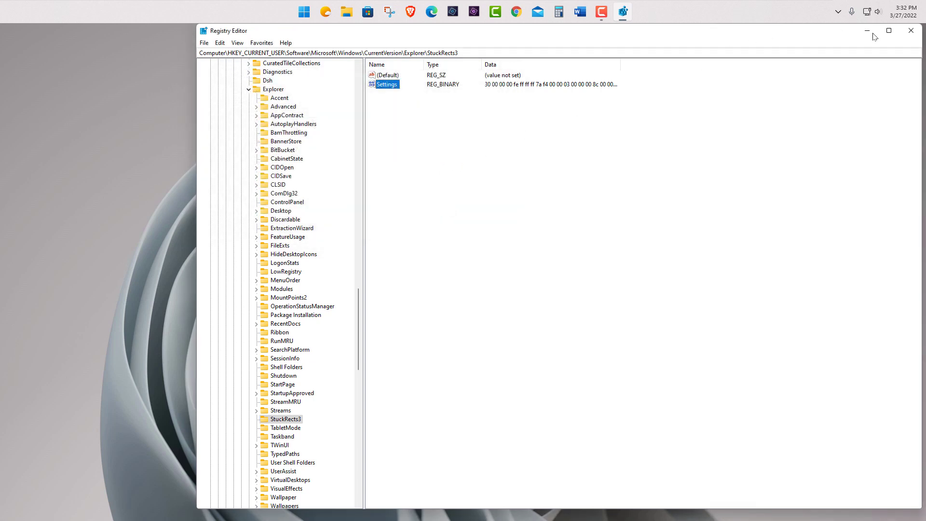
pyautogui.click(910, 31)
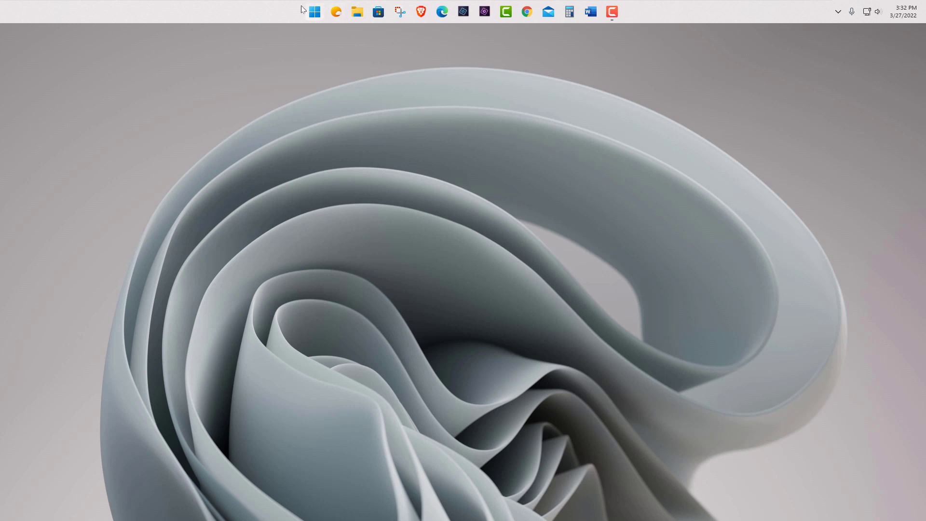
# Open Task Manager, restart the Windows Explorer process so the taskbar moves back to the bottom, and close Task Manager.
pyautogui.rightClick(316, 15)
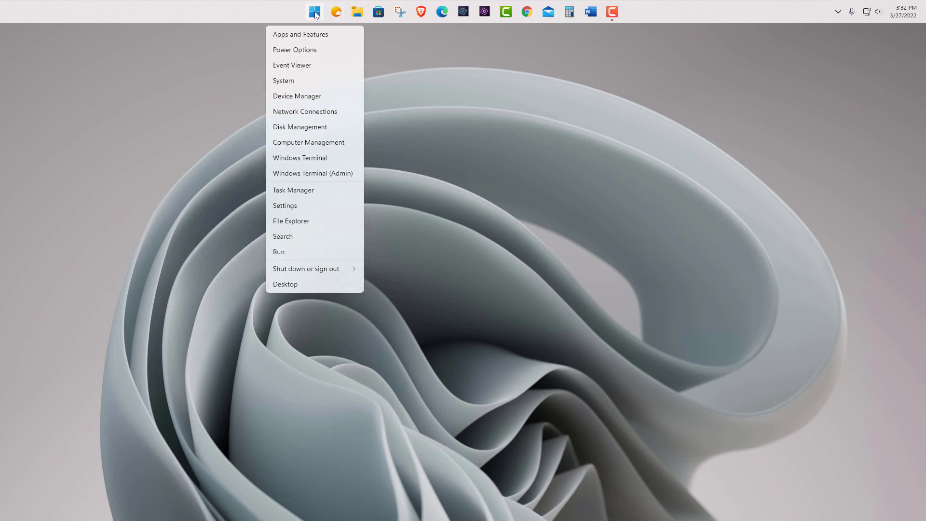
pyautogui.click(294, 190)
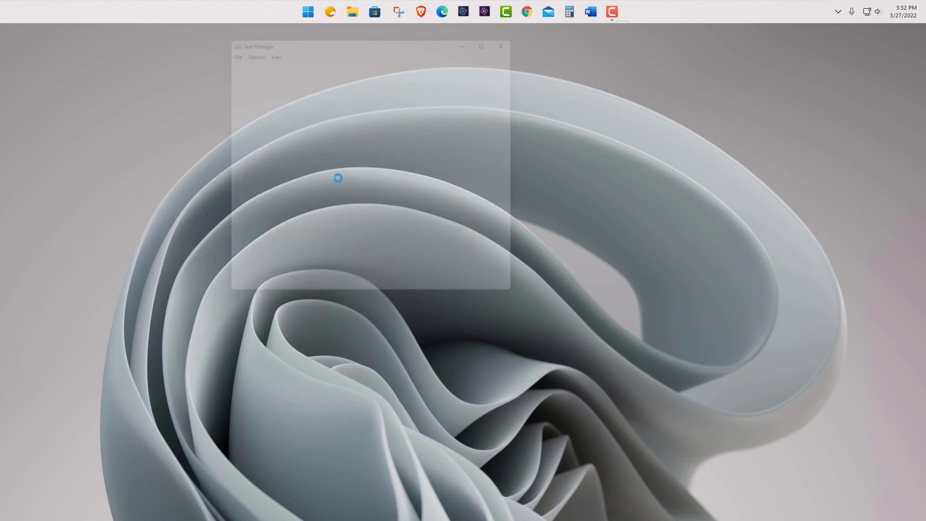
pyautogui.scroll(-15, 520, 252)
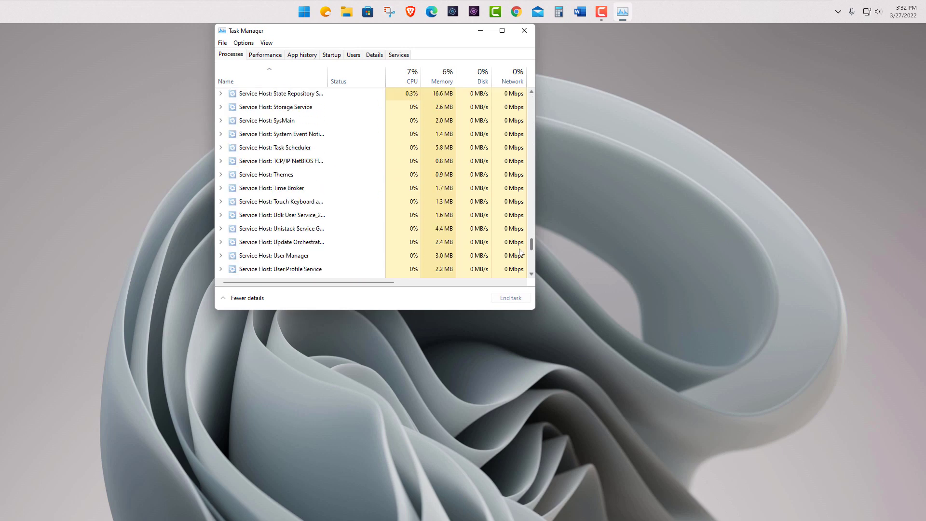
pyautogui.scroll(-5, 519, 252)
pyautogui.click(285, 206)
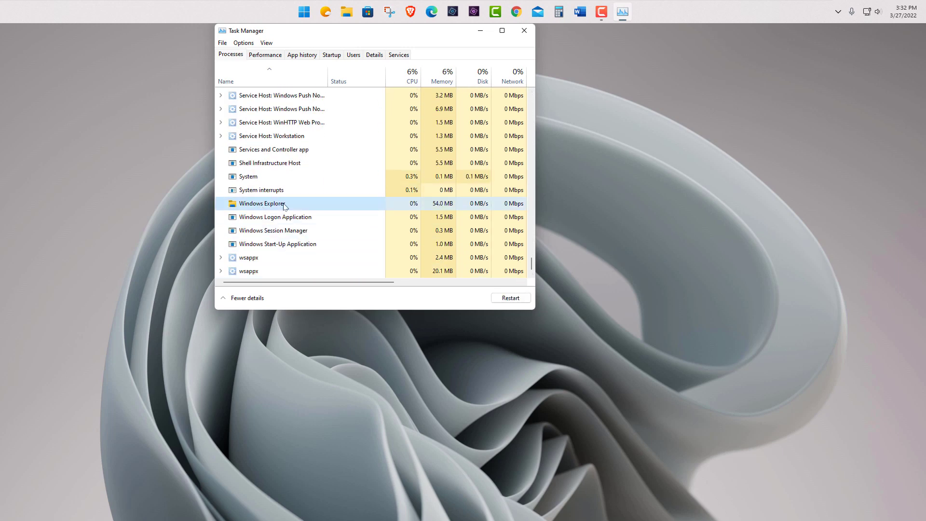
pyautogui.rightClick(285, 207)
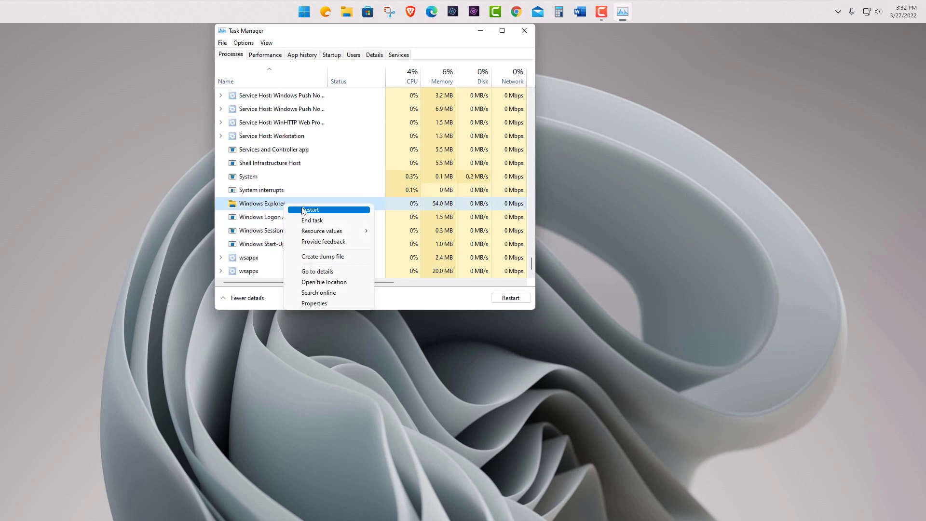
pyautogui.click(303, 210)
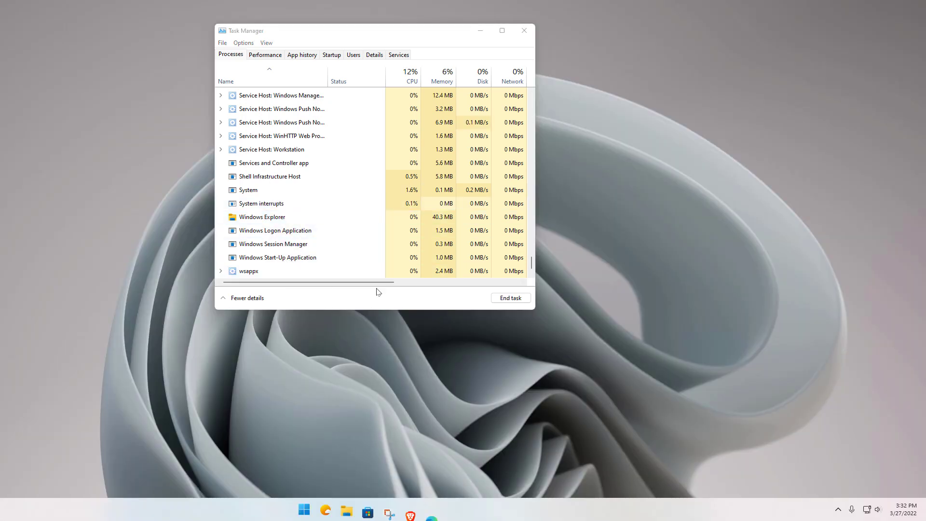
pyautogui.click(524, 31)
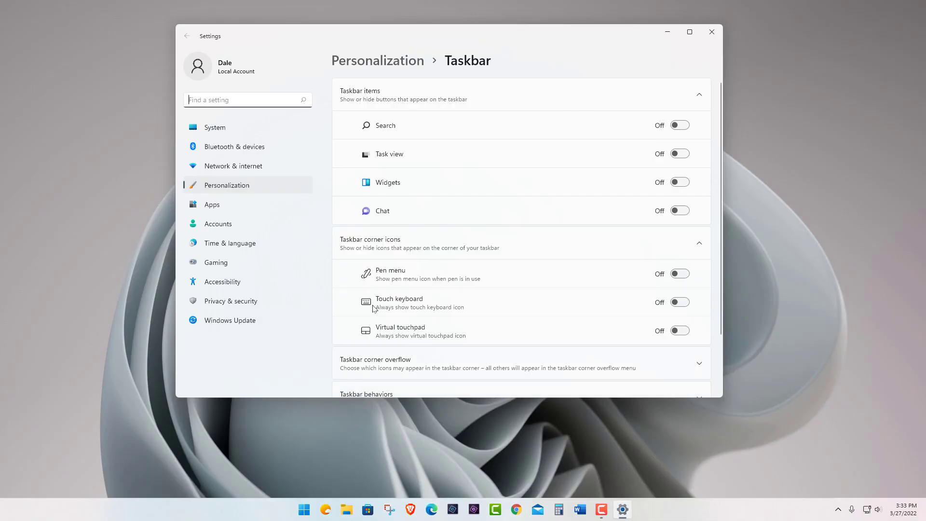
# Close the Taskbar settings window and open the Registry Editor from the top apps in Windows search.
pyautogui.click(711, 32)
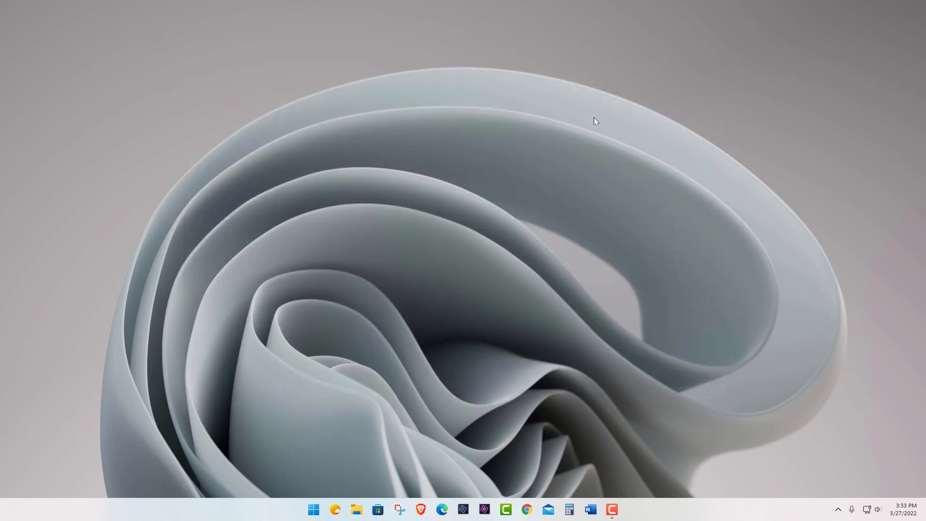
pyautogui.rightClick(314, 512)
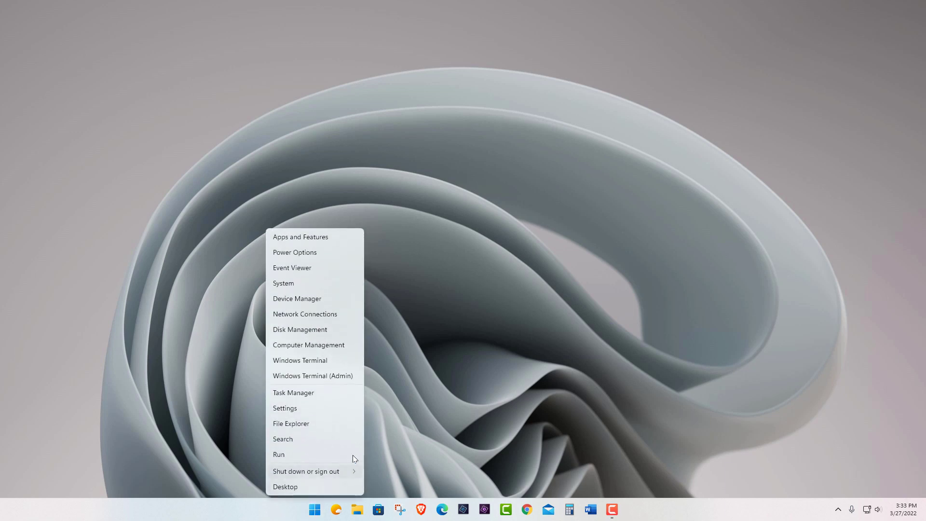
pyautogui.press('Escape')
pyautogui.click(314, 510)
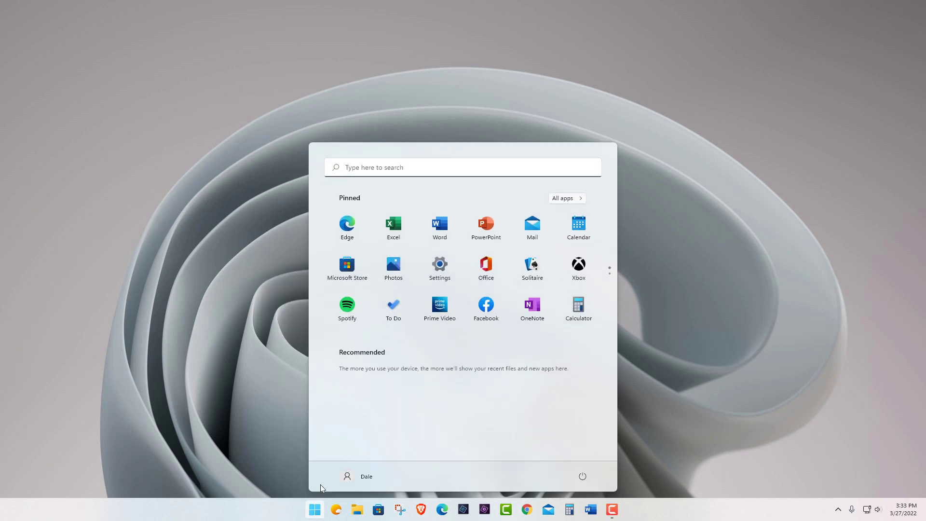
pyautogui.click(398, 168)
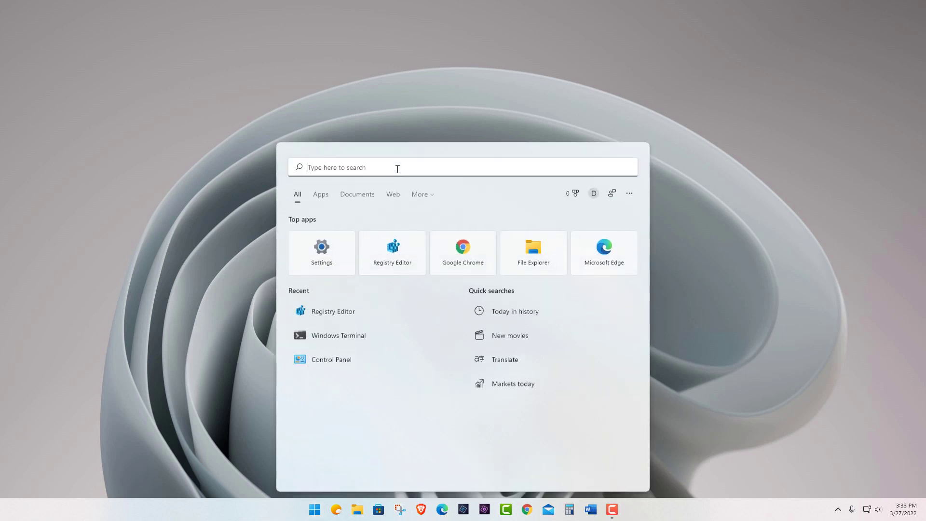
pyautogui.click(397, 256)
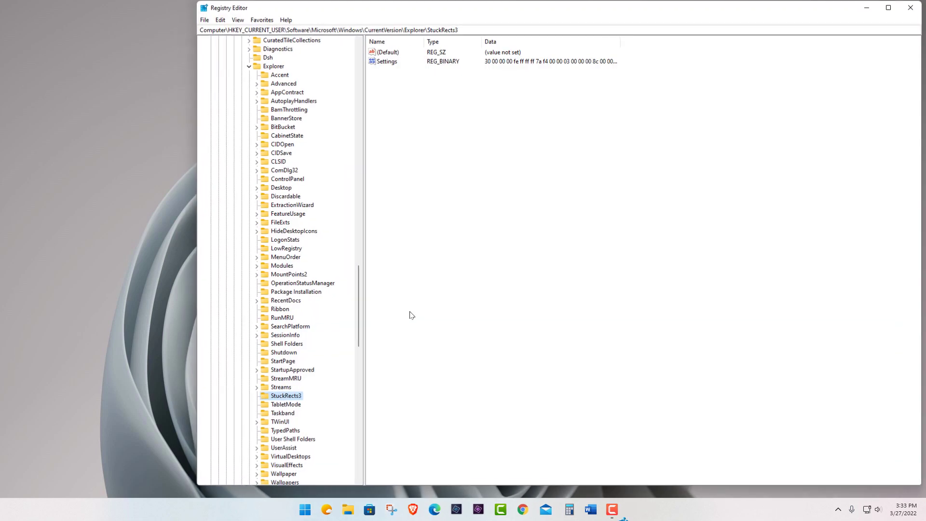
# Collapse the registry tree from the Explorer key up through HKEY_CURRENT_USER, and select the Computer root.
pyautogui.click(249, 66)
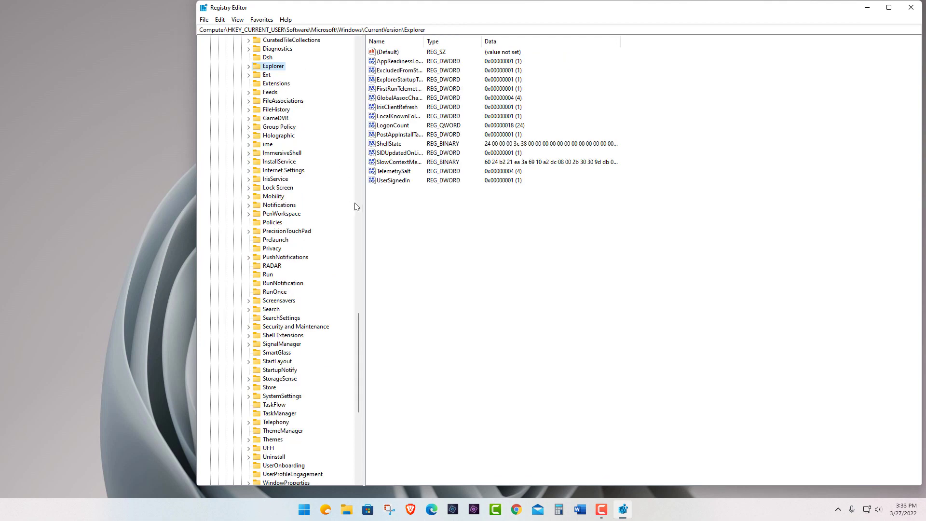
pyautogui.moveTo(357, 333); pyautogui.dragTo(357, 218)
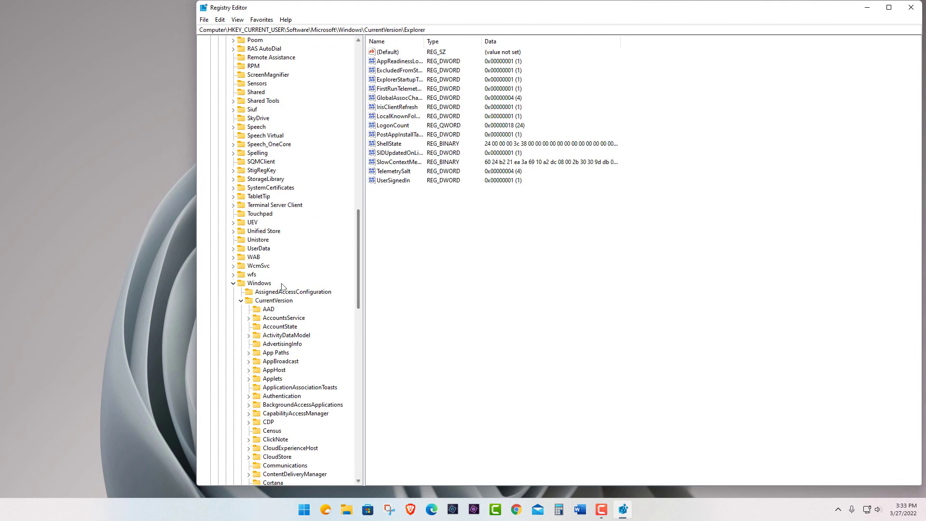
pyautogui.click(241, 300)
pyautogui.click(233, 283)
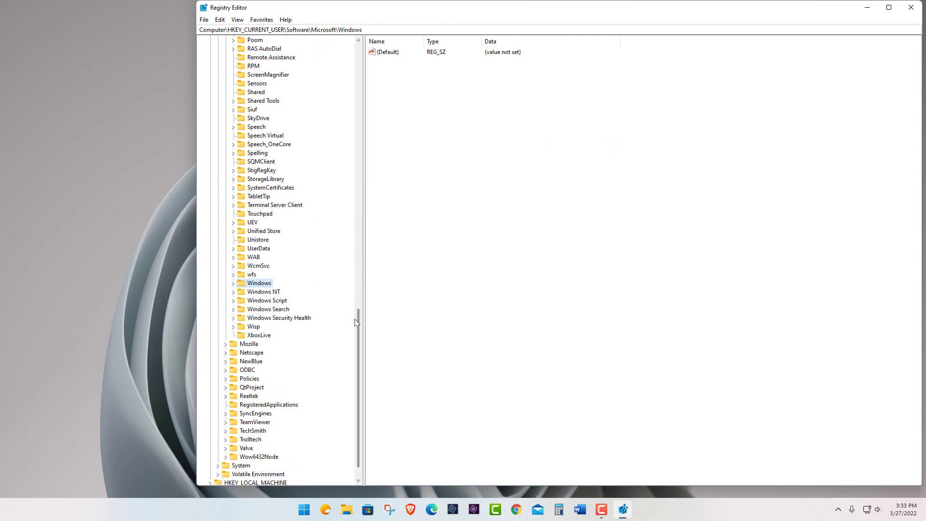
pyautogui.moveTo(356, 320); pyautogui.dragTo(360, 111)
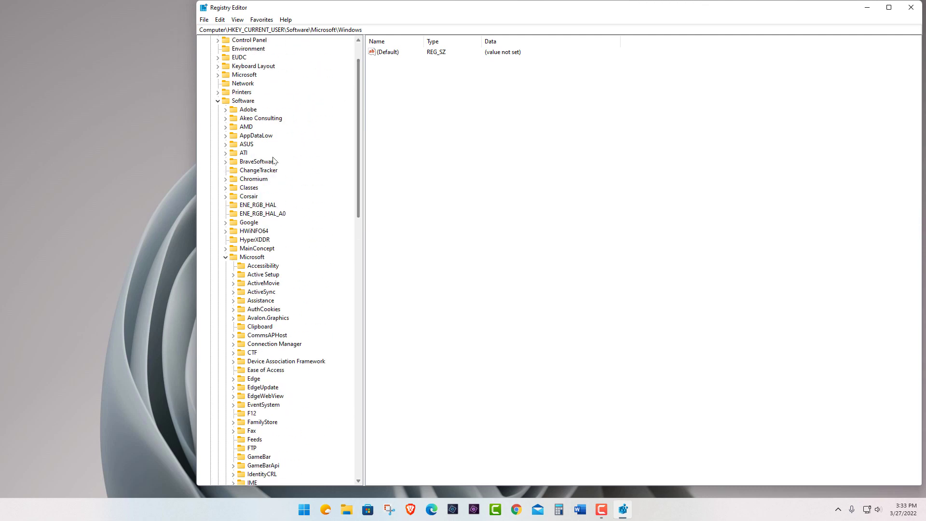
pyautogui.click(226, 261)
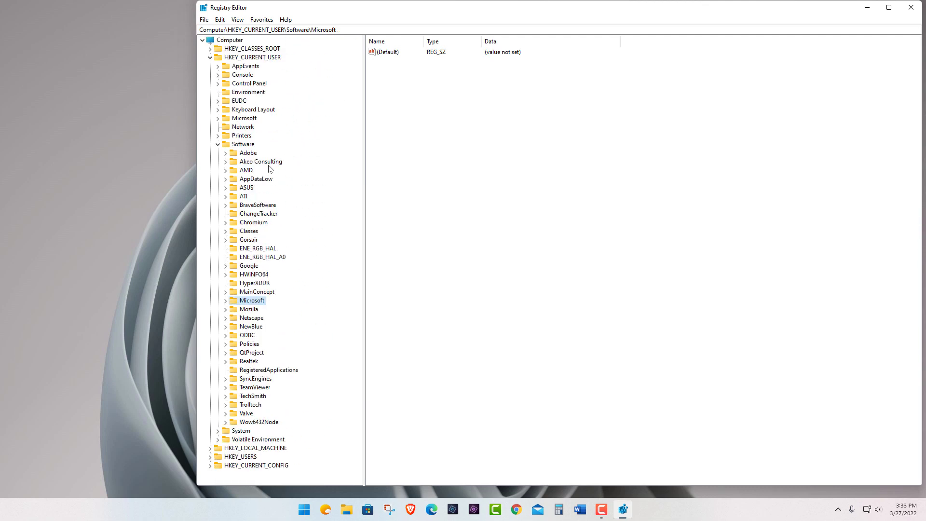
pyautogui.click(217, 145)
pyautogui.click(210, 57)
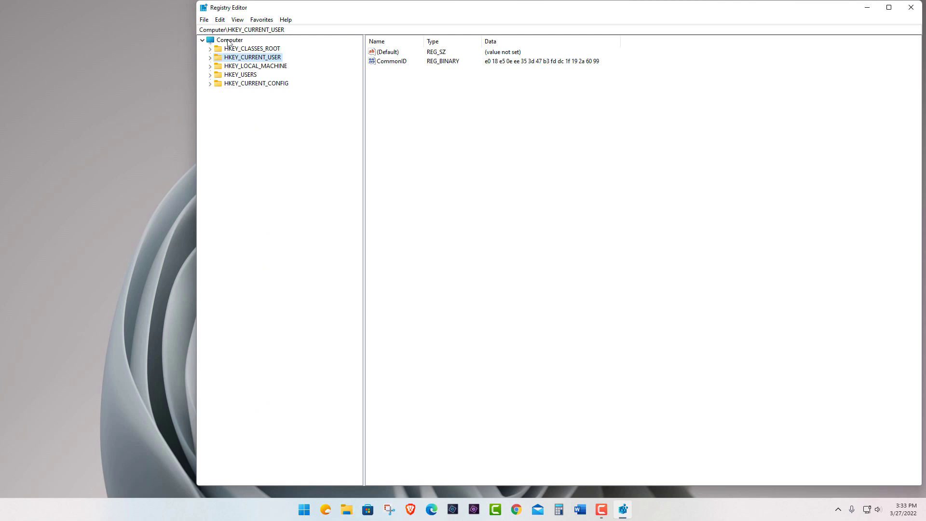
pyautogui.click(225, 40)
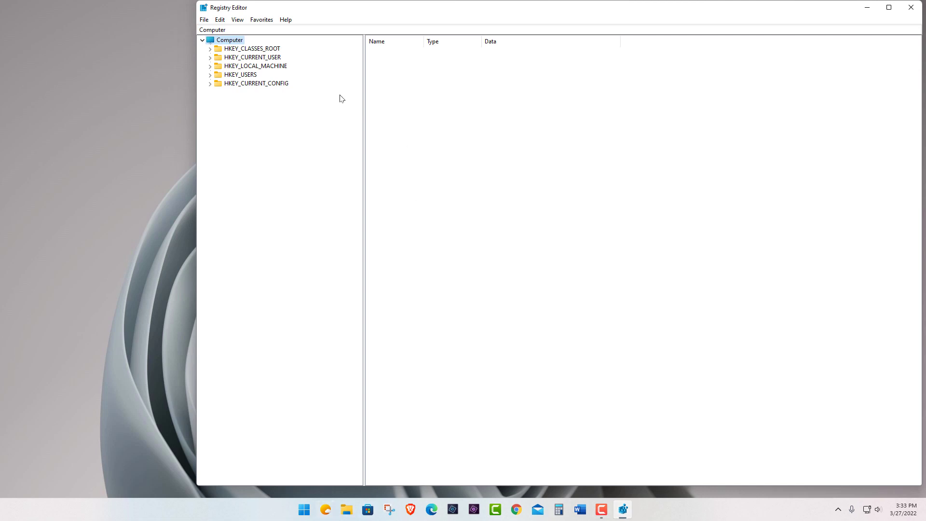
# Expand the registry tree to HKEY_CURRENT_USER\Software\Microsoft\Windows\CurrentVersion\Explorer and open its Advanced key.
pyautogui.doubleClick(249, 58)
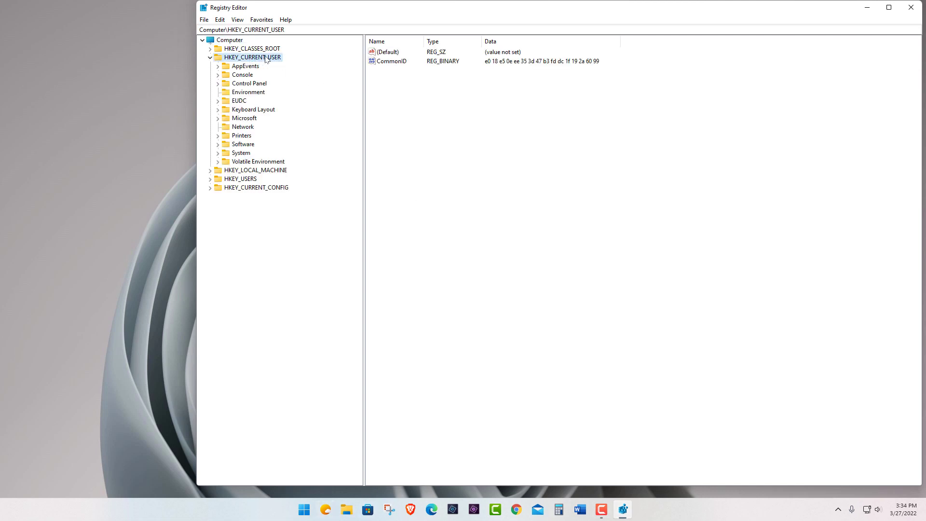
pyautogui.doubleClick(242, 144)
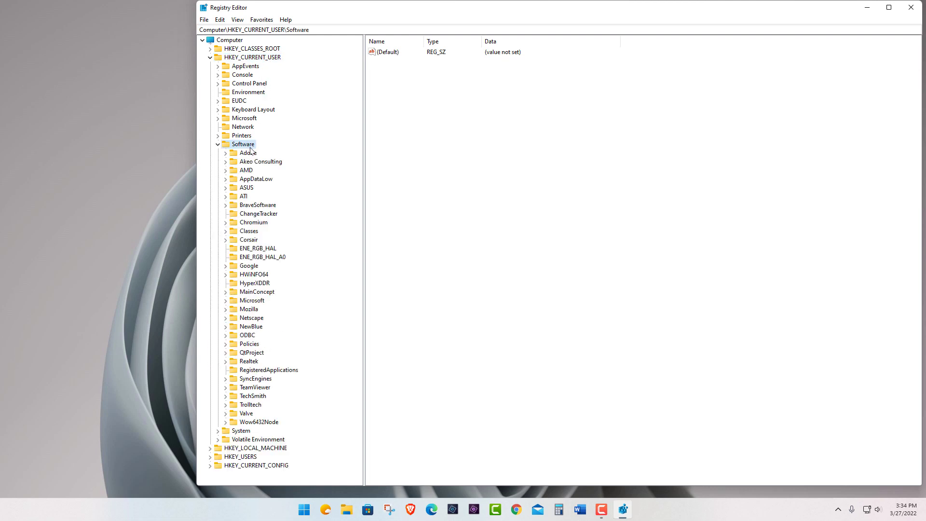
pyautogui.doubleClick(252, 301)
pyautogui.scroll(-3, 270, 346)
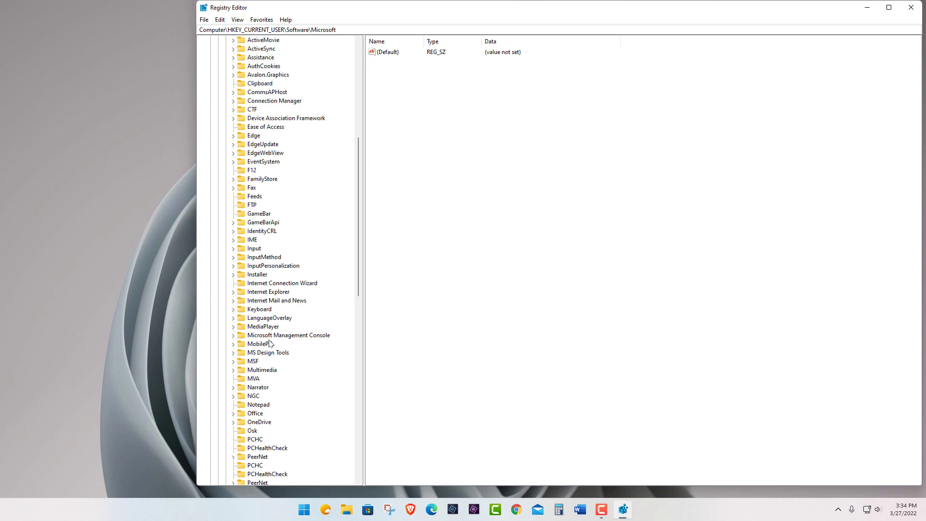
pyautogui.scroll(-5, 271, 349)
pyautogui.scroll(-3, 270, 374)
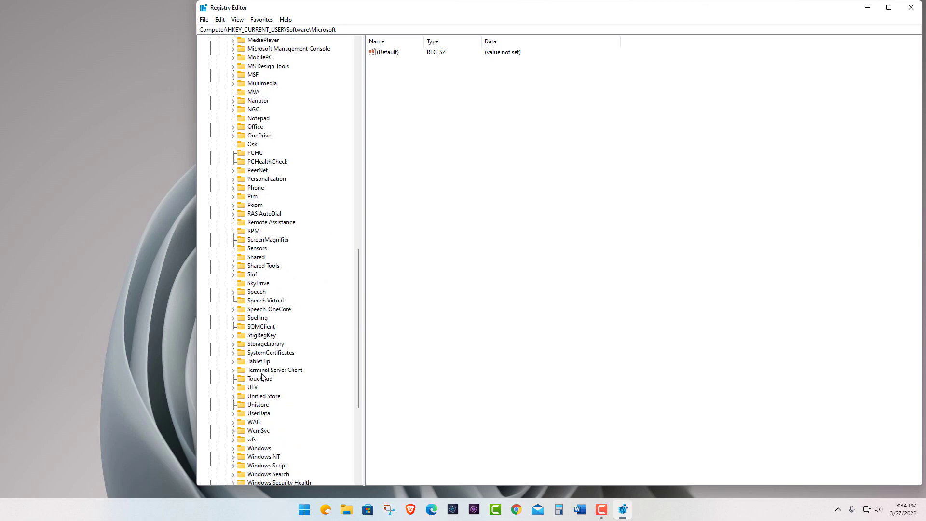
pyautogui.doubleClick(261, 422)
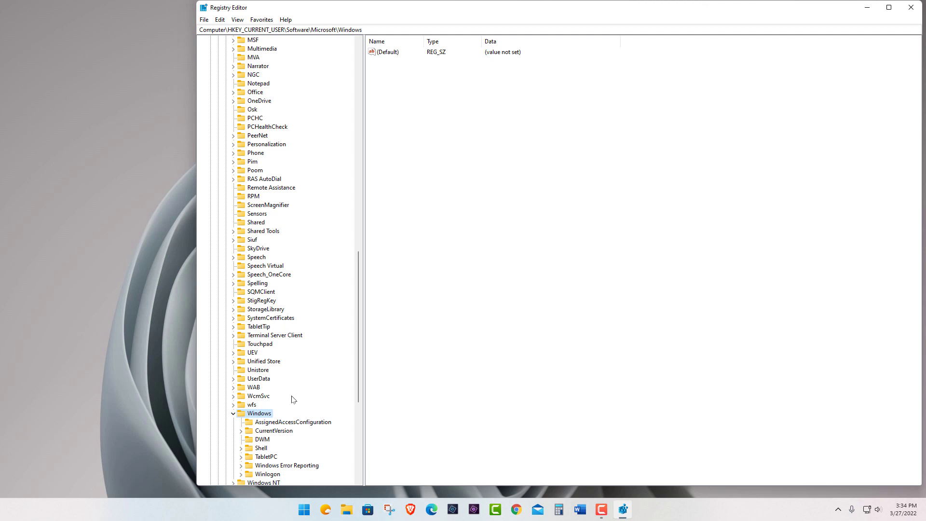
pyautogui.doubleClick(273, 430)
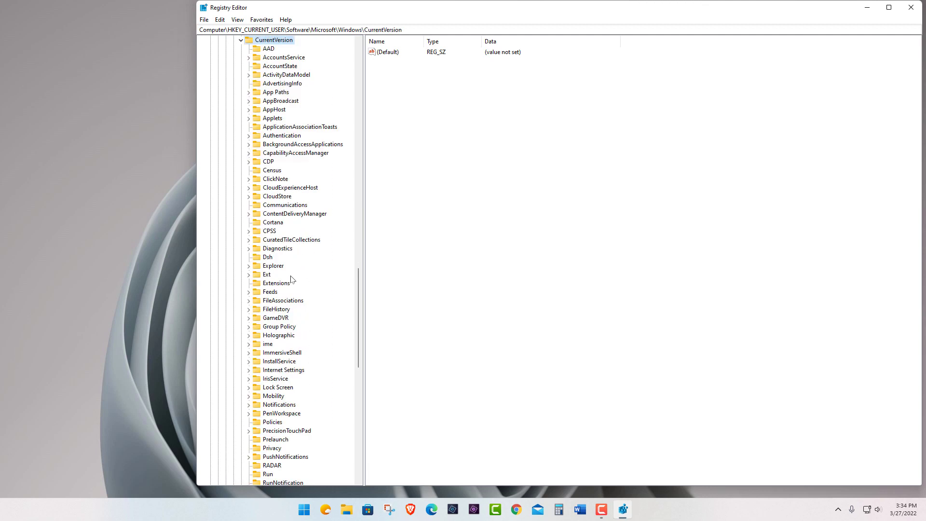
pyautogui.doubleClick(273, 266)
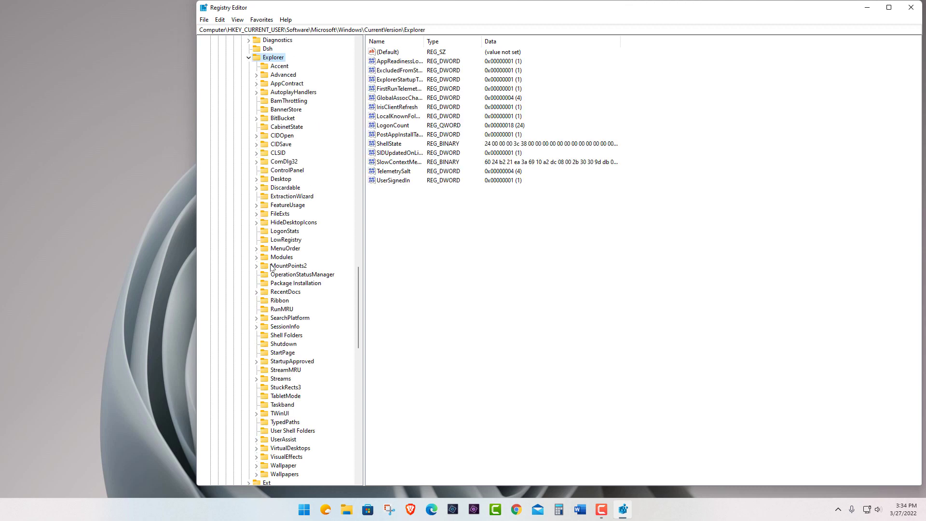
pyautogui.doubleClick(283, 76)
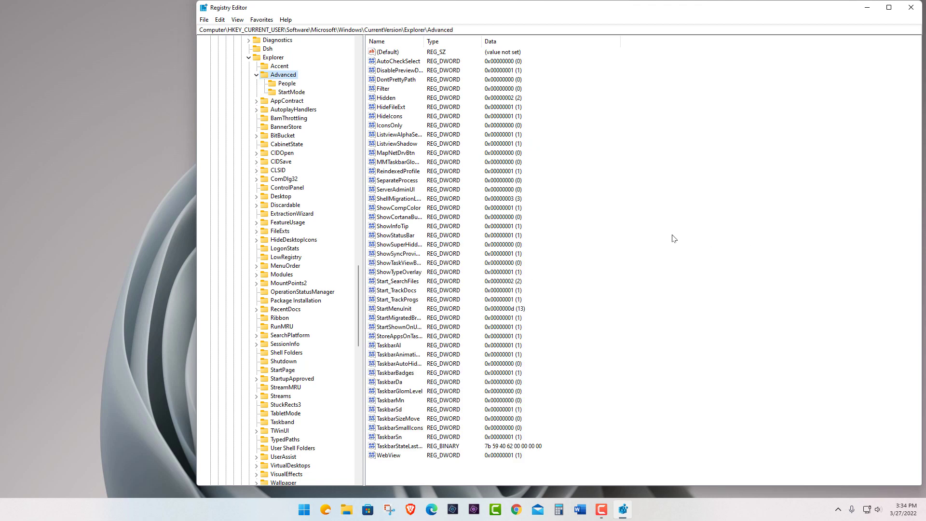
# Create a new DWORD (32-bit) value named TaskbarSi in the Advanced key.
pyautogui.rightClick(647, 182)
pyautogui.click(671, 185)
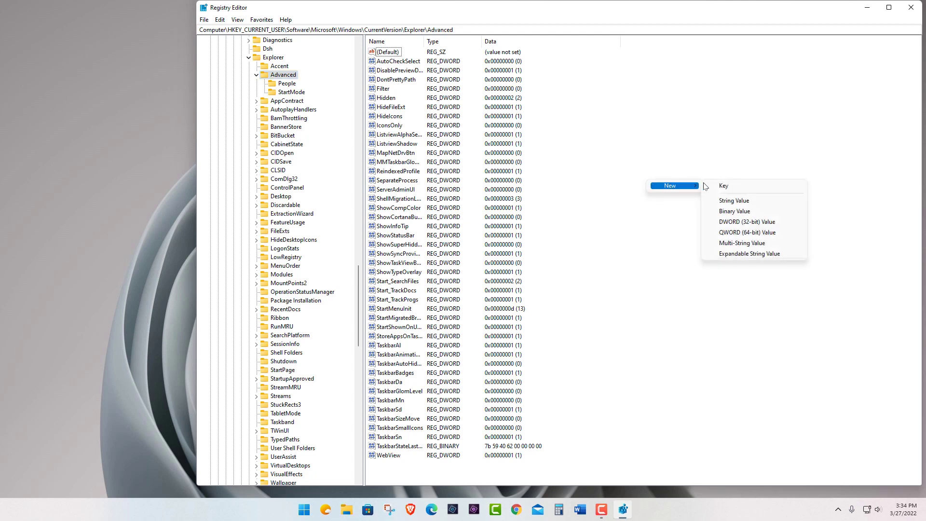
pyautogui.click(742, 223)
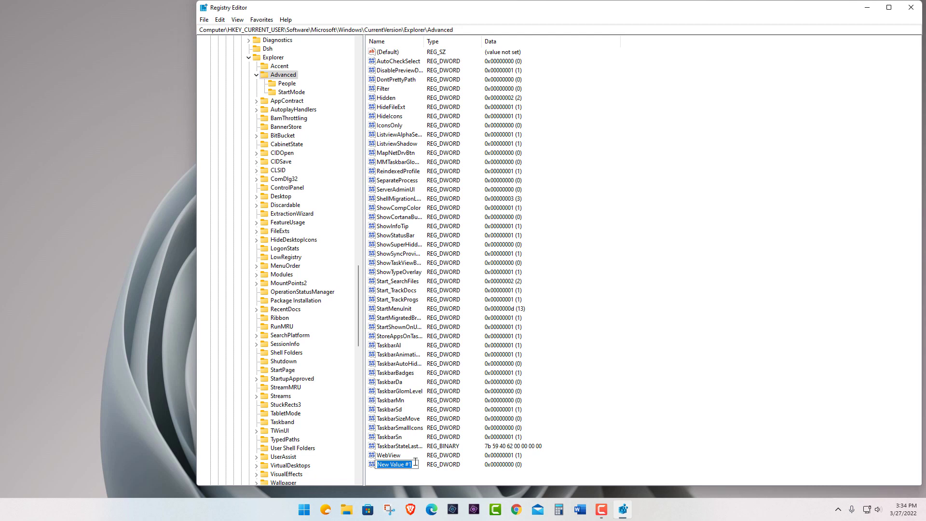
pyautogui.write('TaskbarSi')
pyautogui.press('Return')
# Set the TaskbarSi value data to 2 and minimize the Registry Editor.
pyautogui.doubleClick(390, 464)
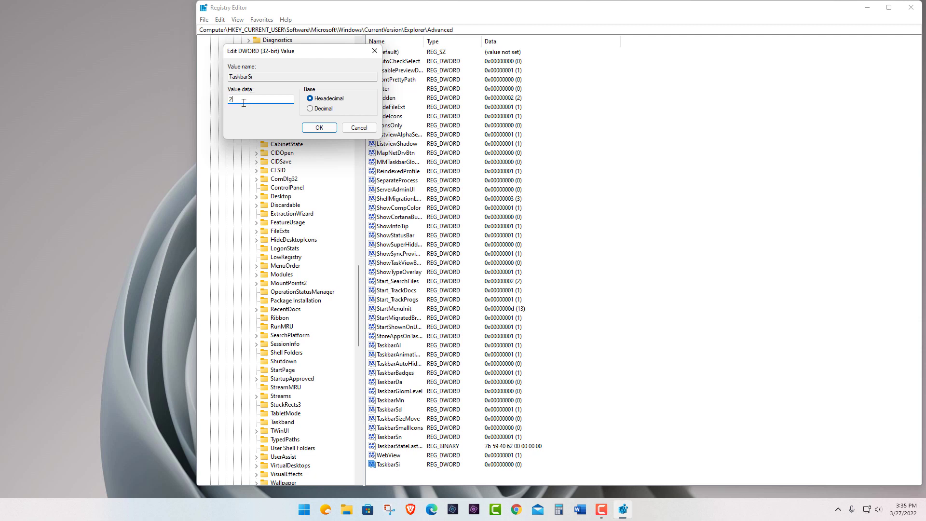
pyautogui.click(319, 128)
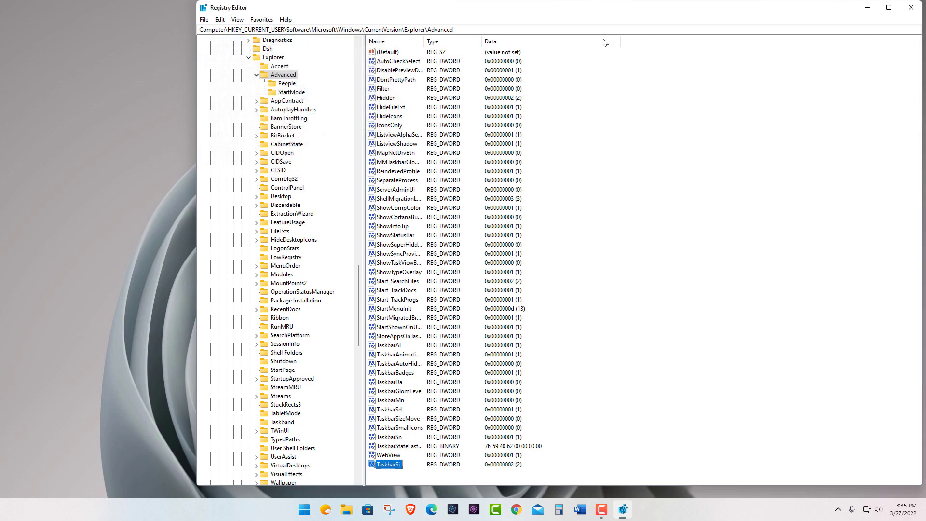
pyautogui.click(869, 10)
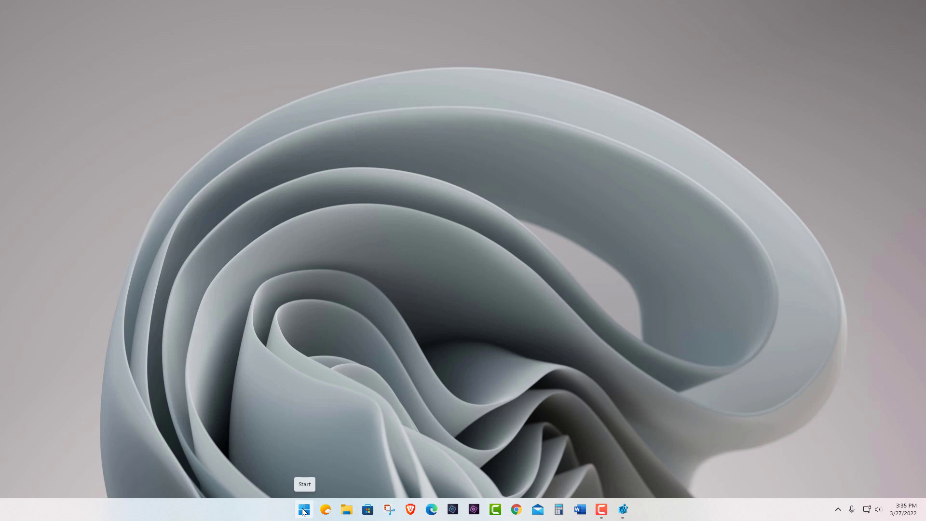
# Restart the Windows Explorer process from Task Manager to apply the TaskbarSi value of 2, and close Task Manager.
pyautogui.rightClick(303, 511)
pyautogui.click(317, 393)
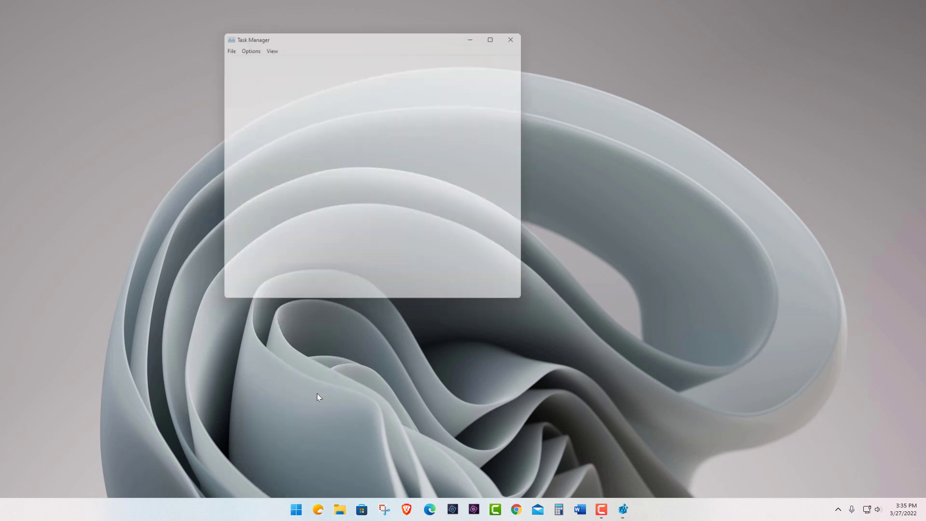
pyautogui.moveTo(533, 100); pyautogui.dragTo(533, 264)
pyautogui.click(291, 208)
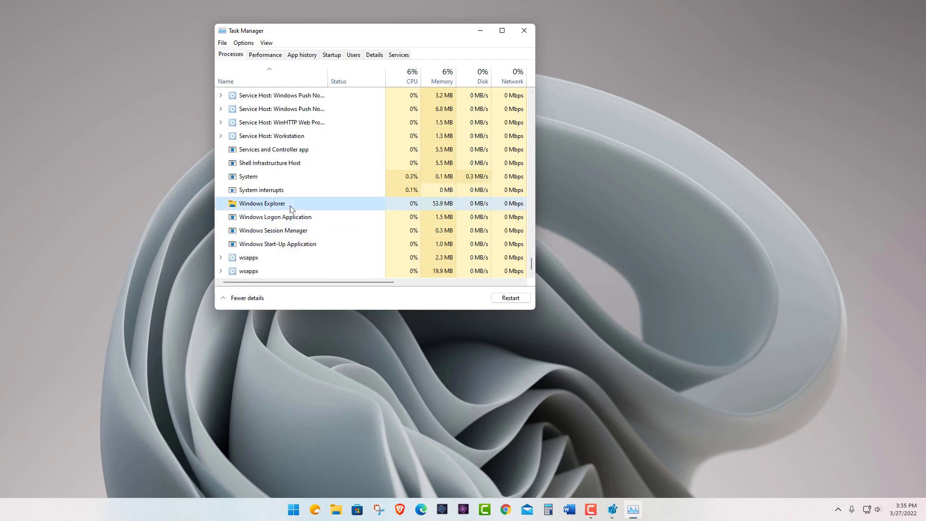
pyautogui.click(510, 299)
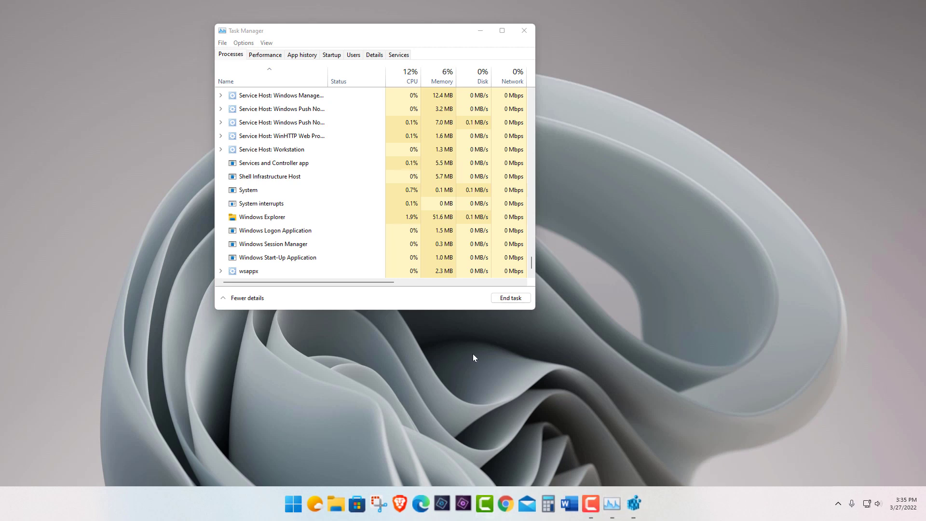
pyautogui.click(525, 32)
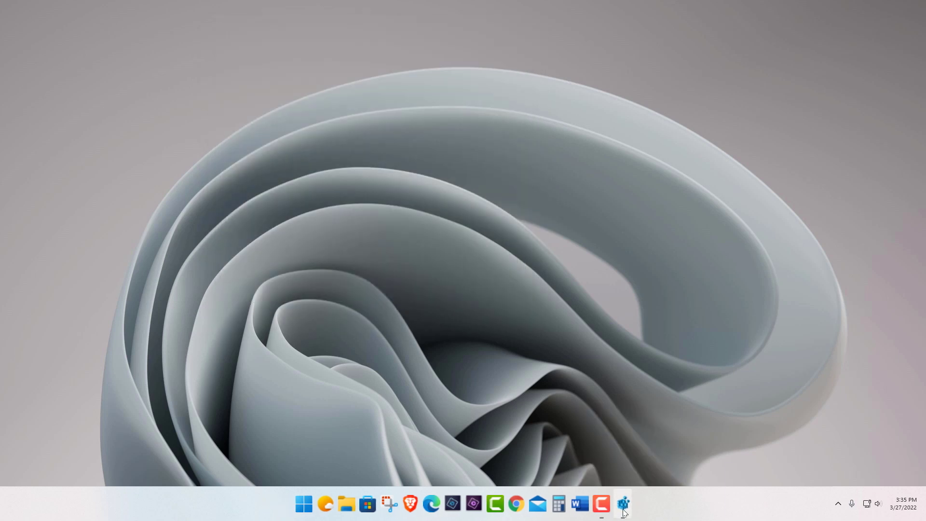
# Return to the Registry Editor, set the TaskbarSi value data to 0, and minimize the window.
pyautogui.click(623, 504)
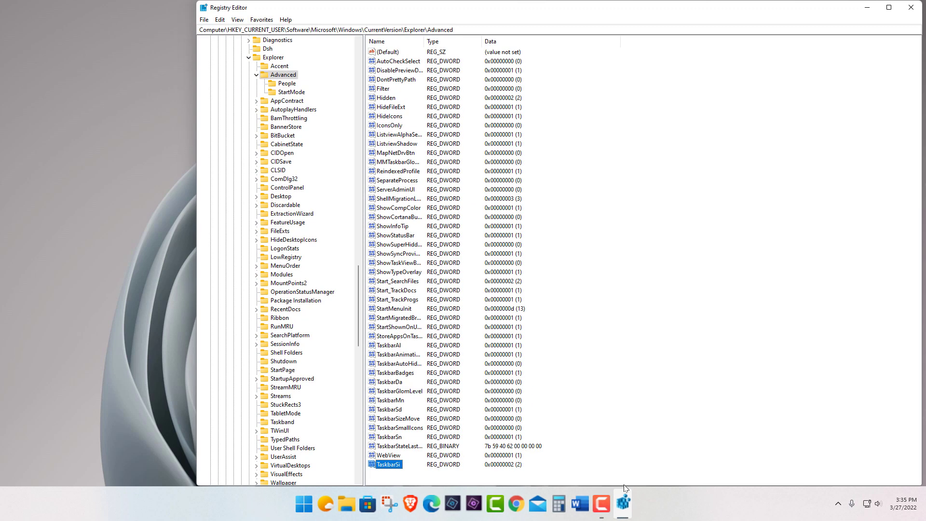
pyautogui.press('Return')
pyautogui.doubleClick(395, 465)
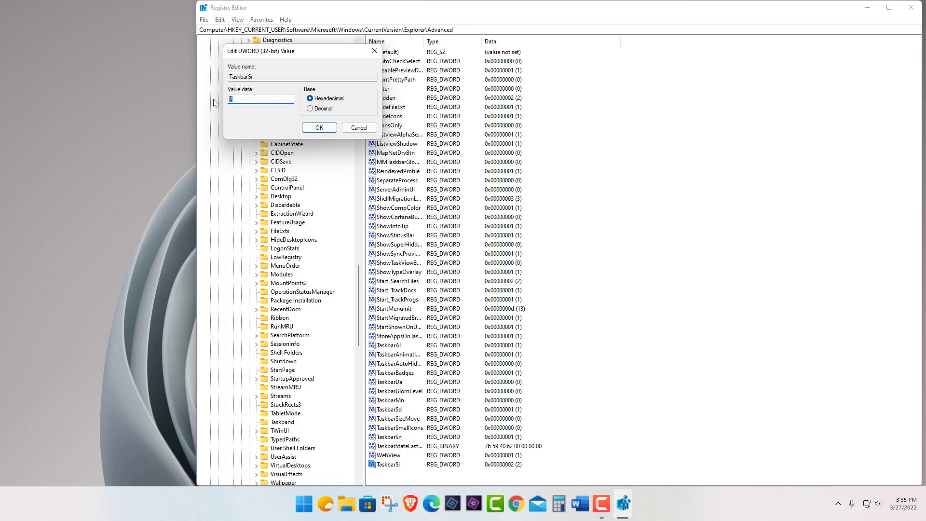
pyautogui.write('0')
pyautogui.click(319, 129)
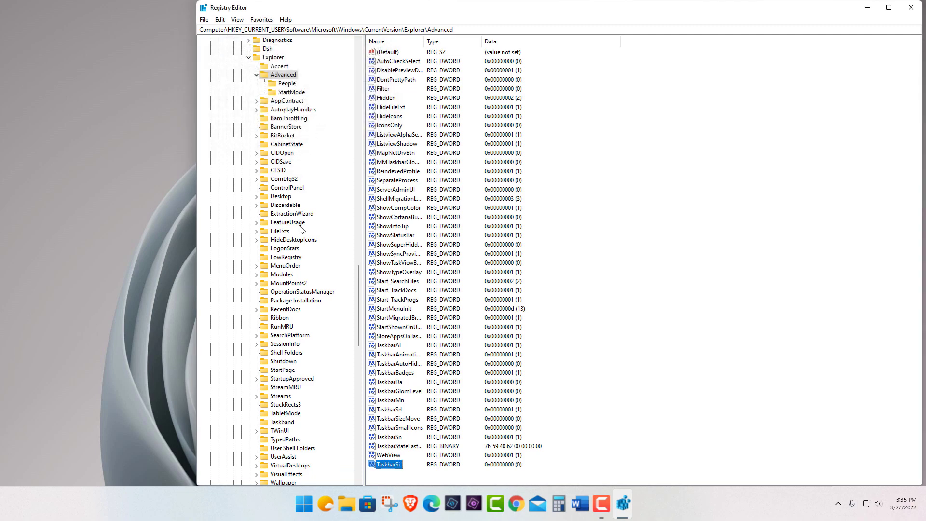
pyautogui.click(867, 7)
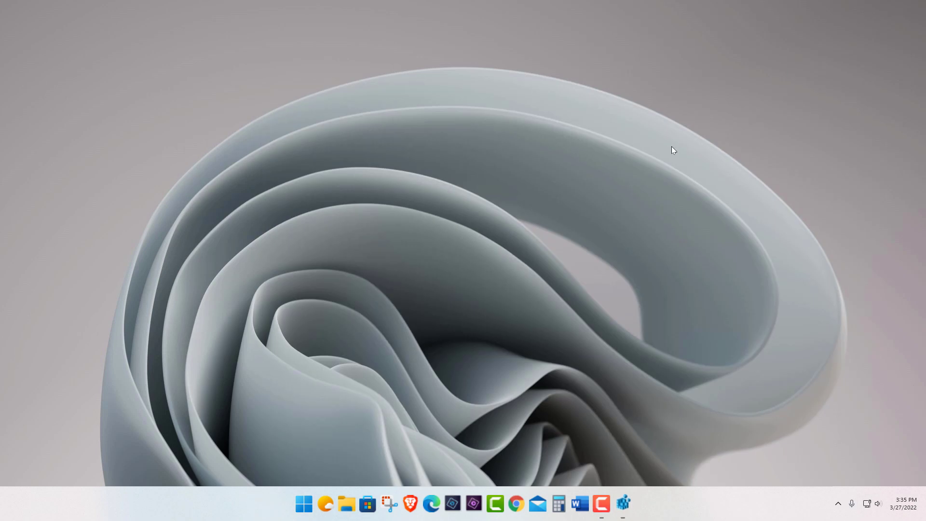
# Restart the Windows Explorer process from Task Manager to apply the TaskbarSi value of 0, and close Task Manager.
pyautogui.rightClick(303, 507)
pyautogui.click(308, 383)
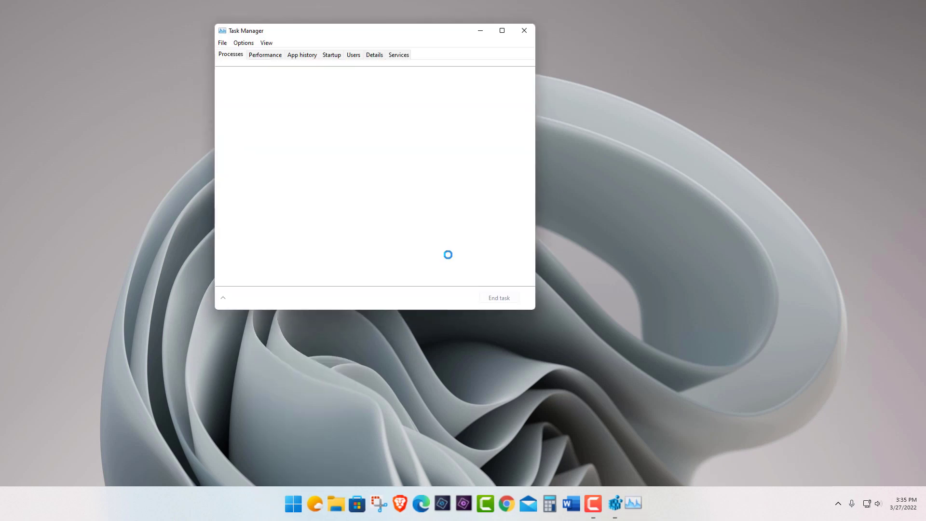
pyautogui.moveTo(531, 103); pyautogui.dragTo(533, 273)
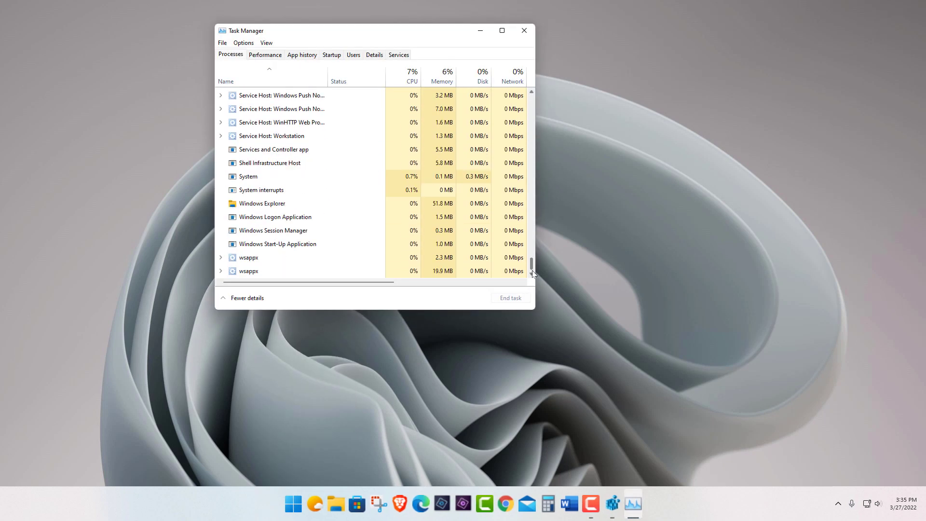
pyautogui.click(305, 204)
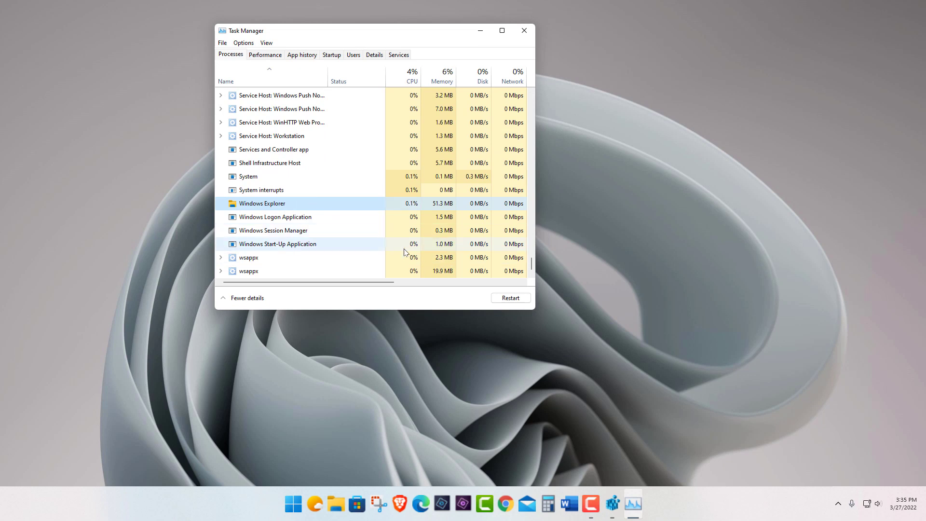
pyautogui.click(510, 297)
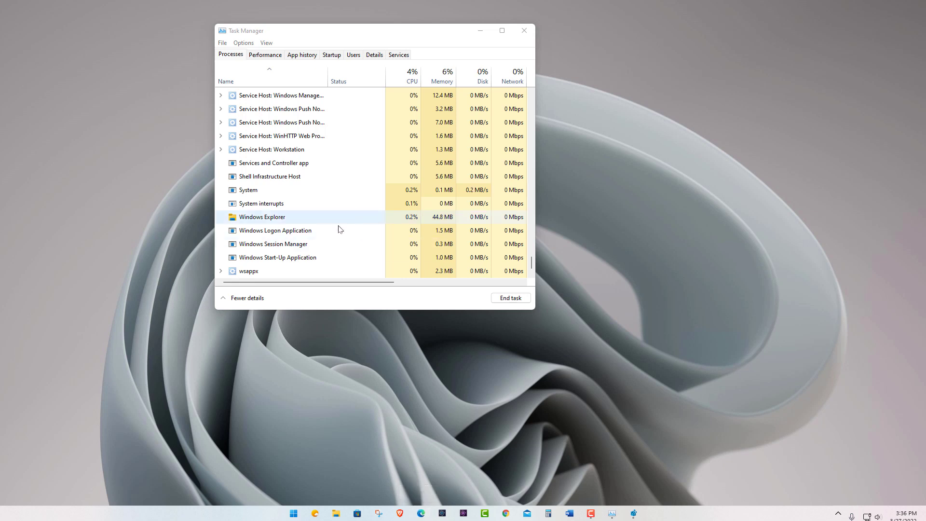
pyautogui.click(523, 31)
# Return to the Registry Editor, set the TaskbarSi value data to 1, and close the Registry Editor.
pyautogui.click(622, 514)
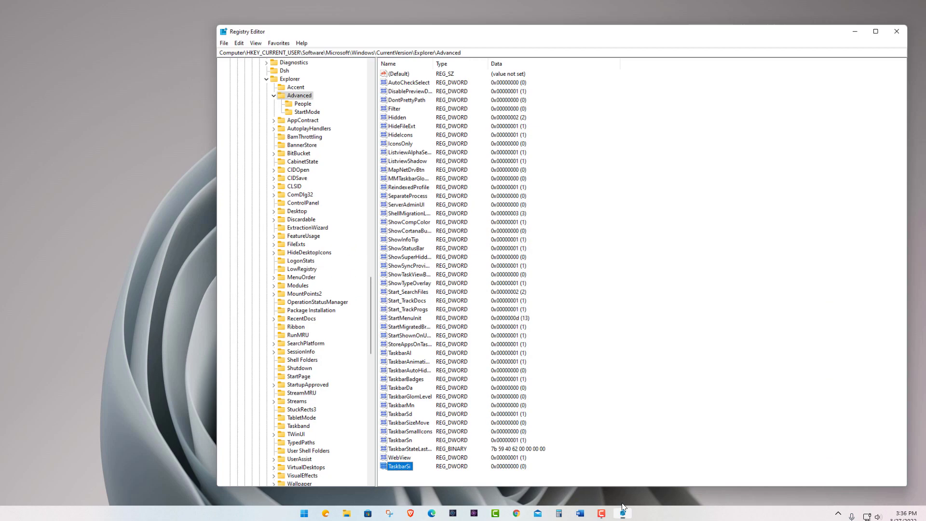
pyautogui.press('Return')
pyautogui.doubleClick(391, 464)
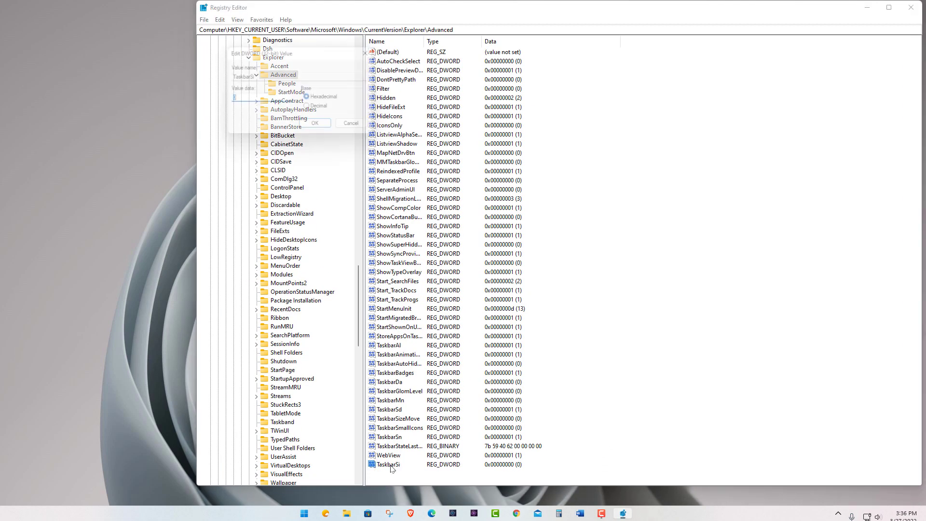
pyautogui.write('1')
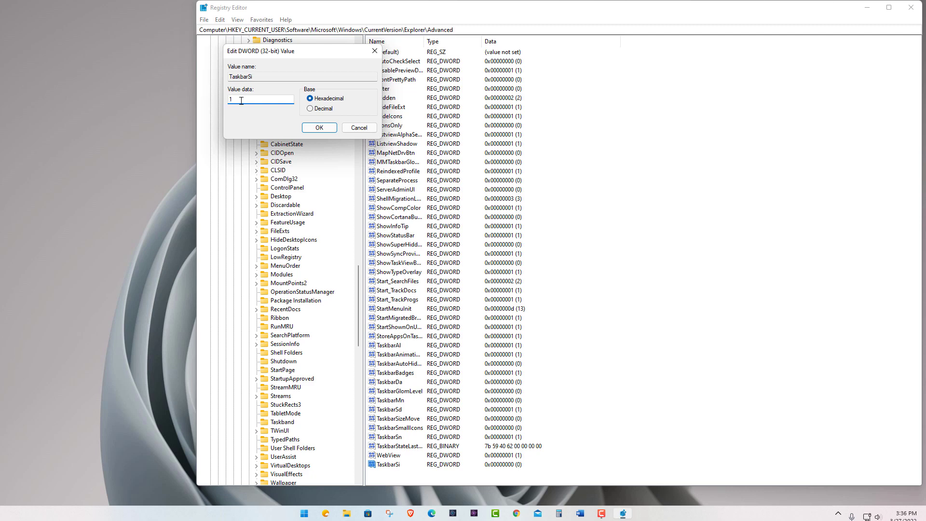
pyautogui.click(318, 129)
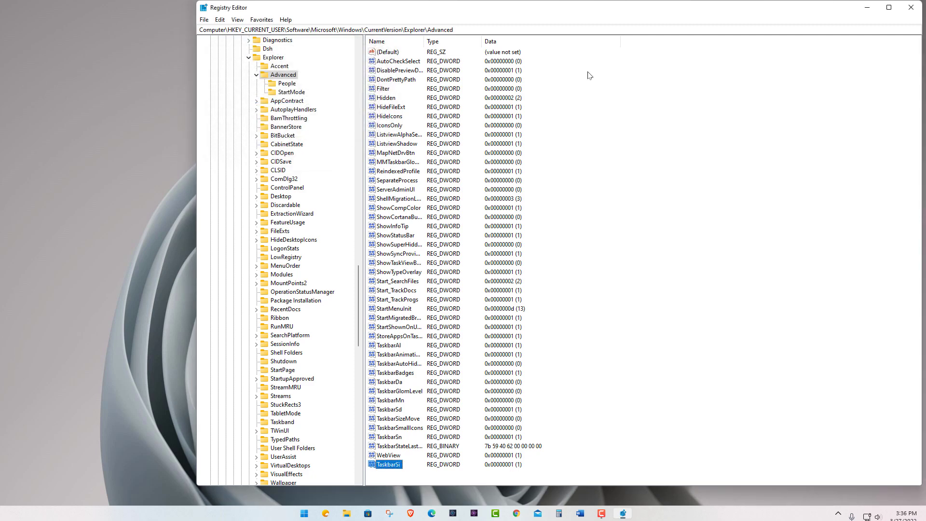
pyautogui.click(910, 7)
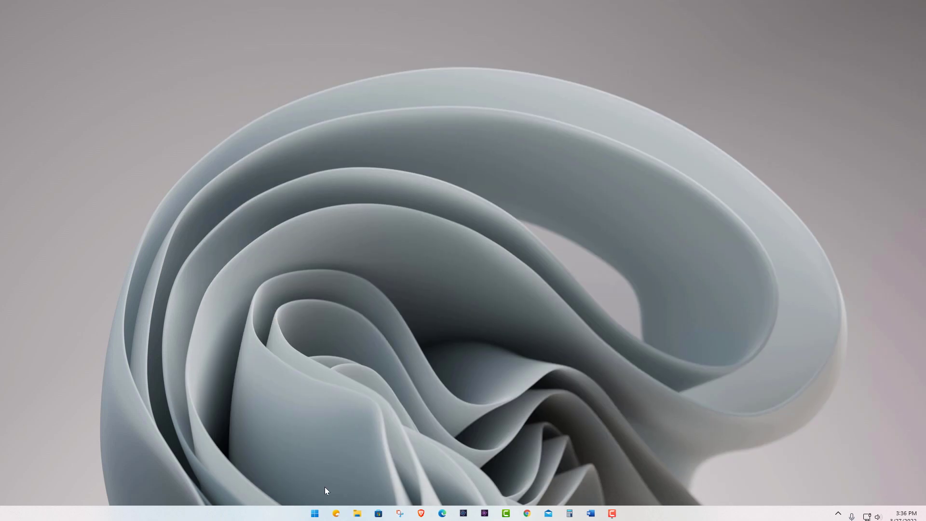
# Restart the Windows Explorer process from Task Manager to apply the TaskbarSi value of 1, and close Task Manager.
pyautogui.rightClick(314, 513)
pyautogui.click(326, 400)
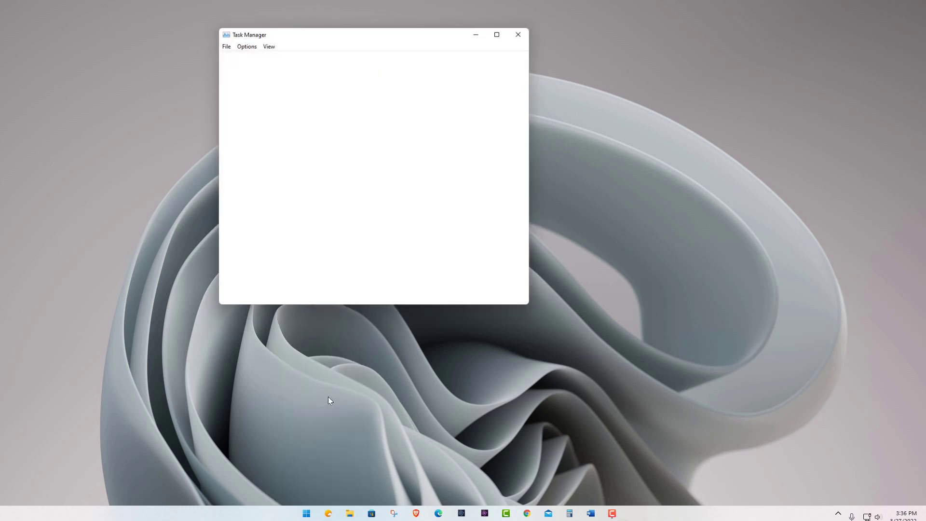
pyautogui.moveTo(531, 102); pyautogui.dragTo(531, 263)
pyautogui.rightClick(270, 222)
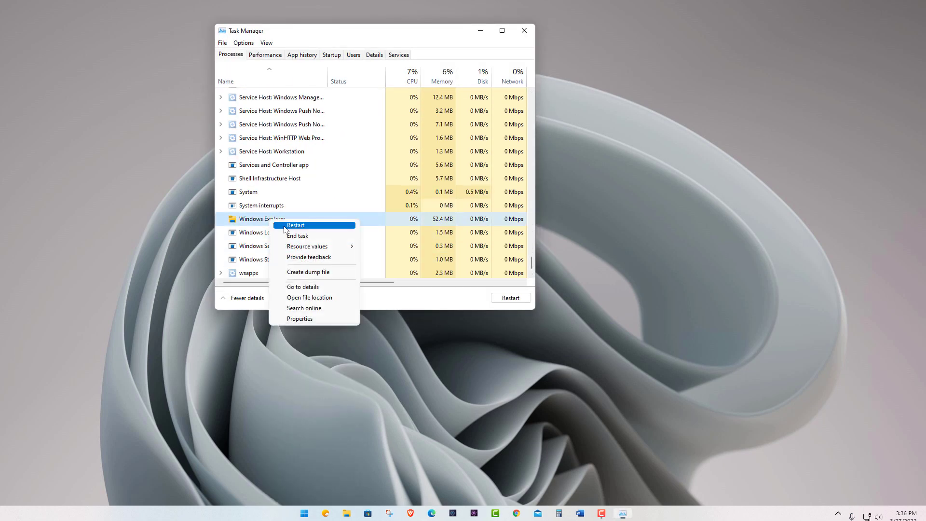
pyautogui.click(287, 226)
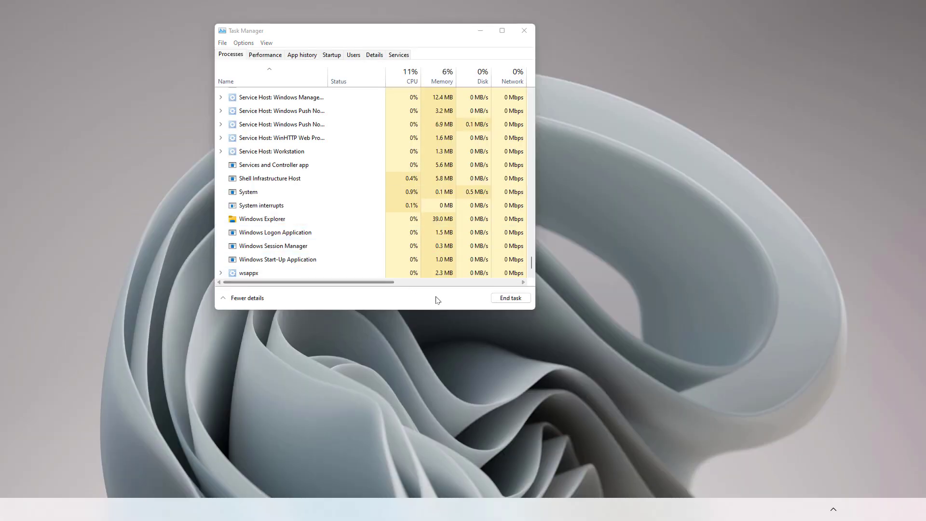
pyautogui.click(524, 31)
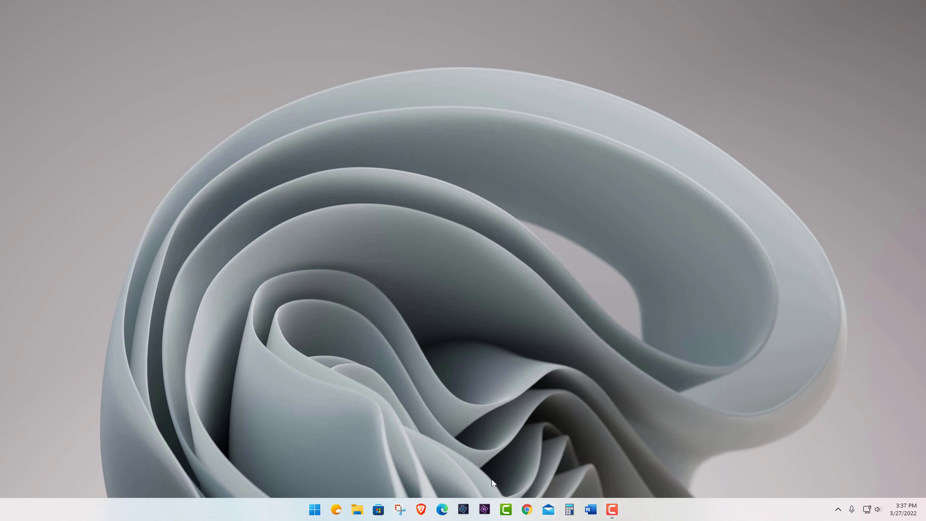
# Open the Microsoft Store, search for "taskbar", and install the TranslucentTB app from its suggestions.
pyautogui.click(378, 509)
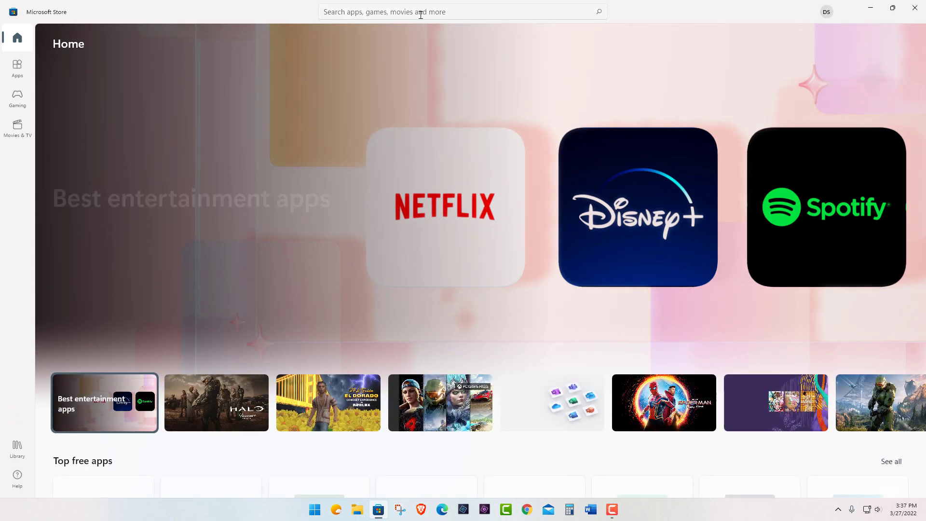
pyautogui.click(421, 14)
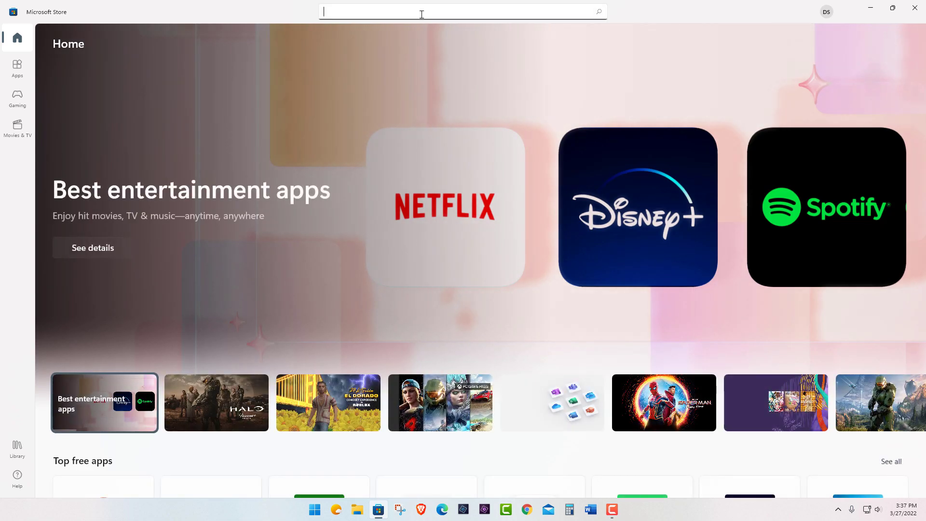
pyautogui.write('taskba')
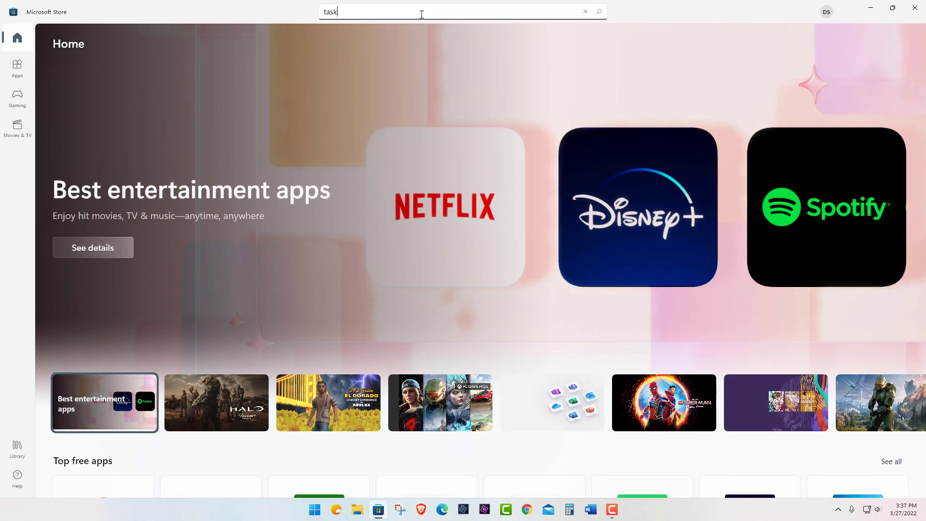
pyautogui.write('r')
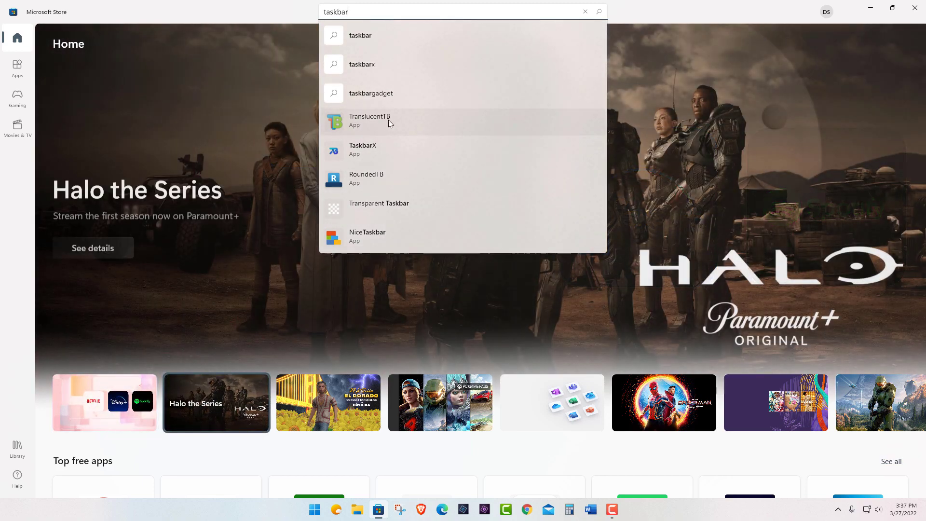
pyautogui.click(388, 121)
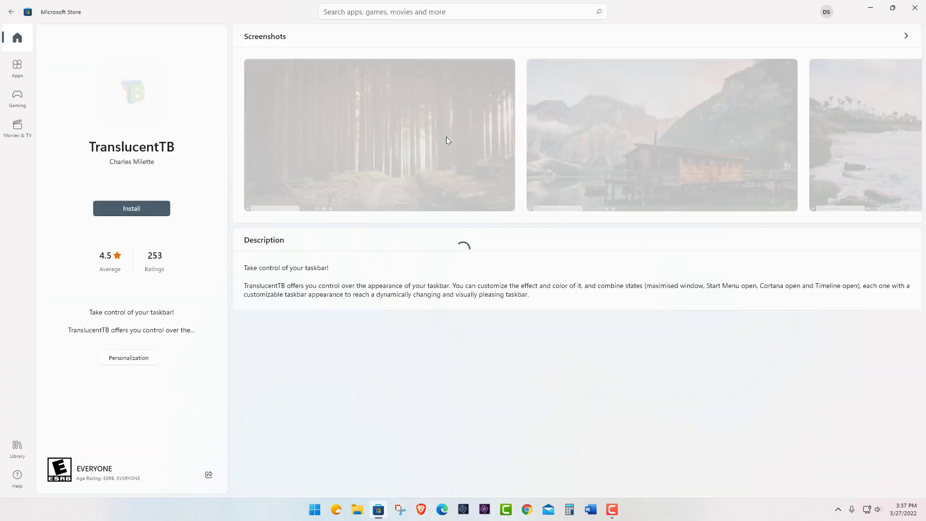
pyautogui.click(141, 207)
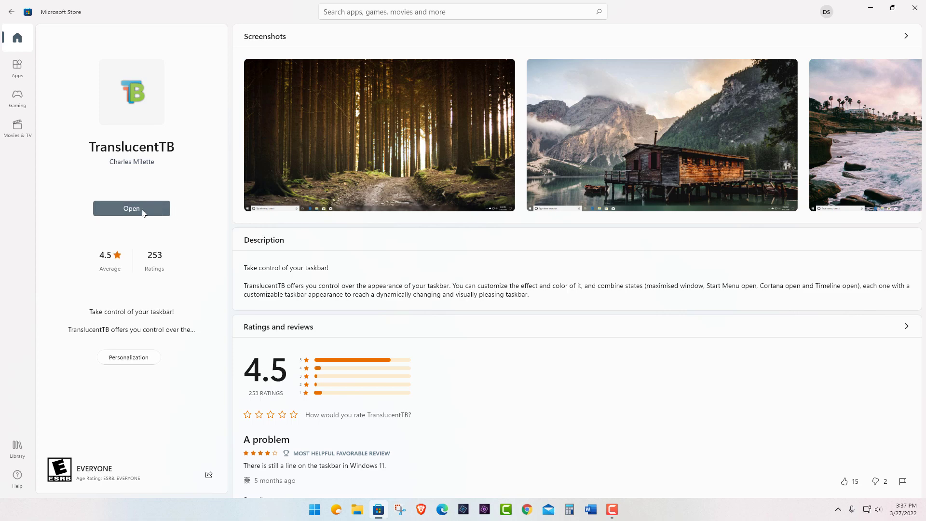
# Launch TranslucentTB and continue past its welcome dialog, minimizing the Store and dismissing the app's notification.
pyautogui.click(143, 209)
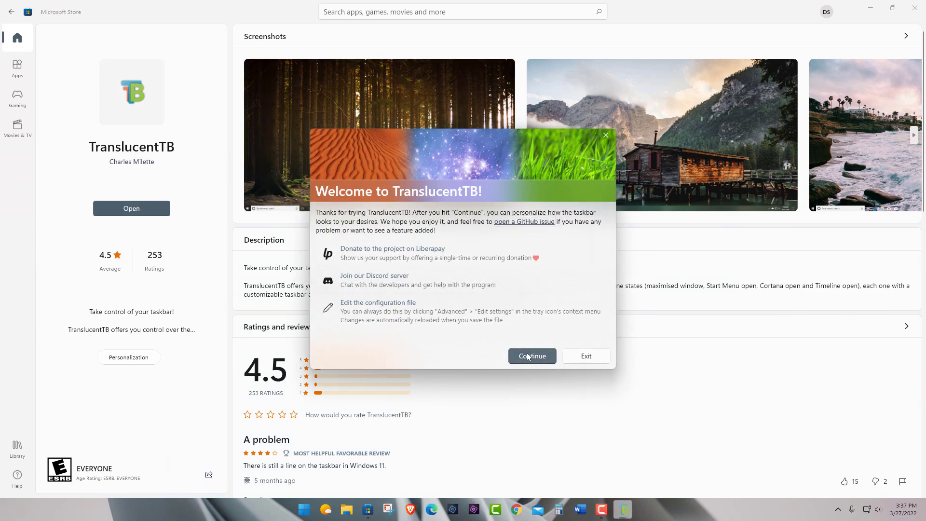
pyautogui.click(526, 356)
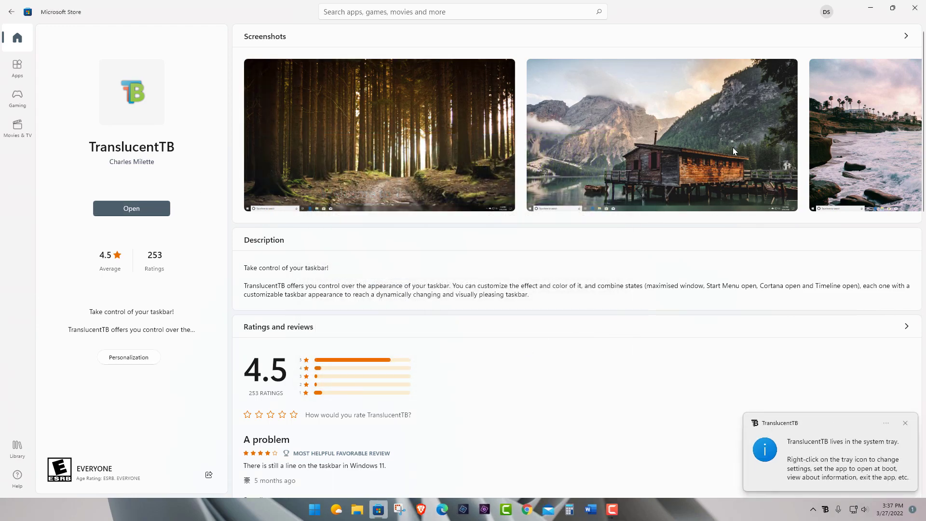
pyautogui.click(879, 8)
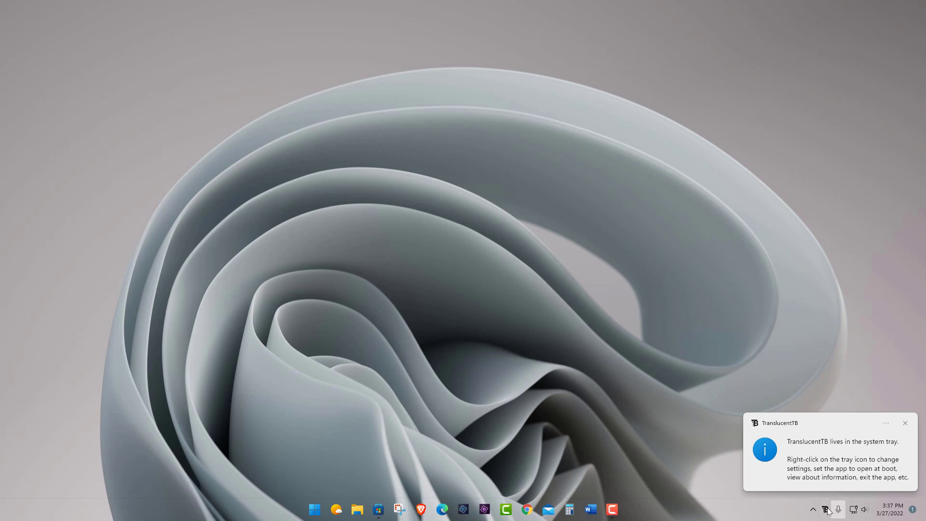
pyautogui.click(905, 423)
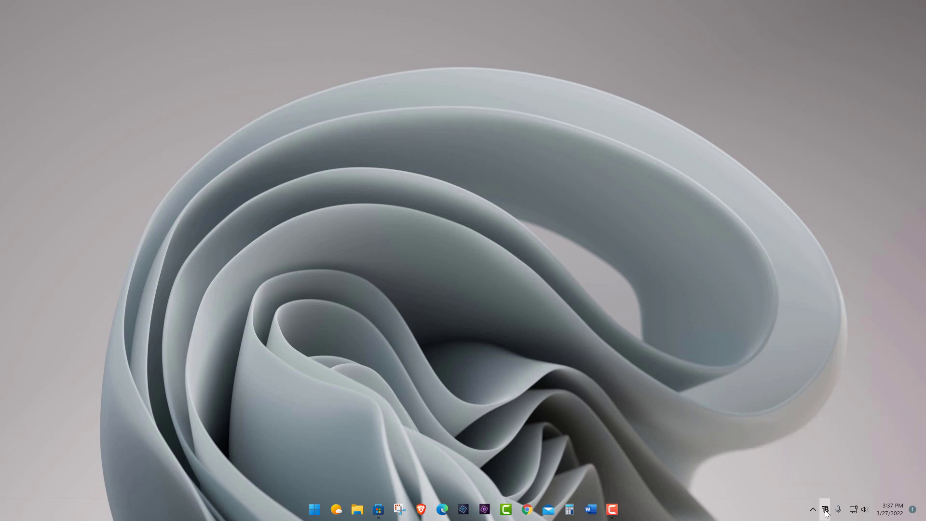
# Look over the TranslucentTB tray menu options, close the menu, and move the app's tray icon into the hidden icons area.
pyautogui.rightClick(826, 512)
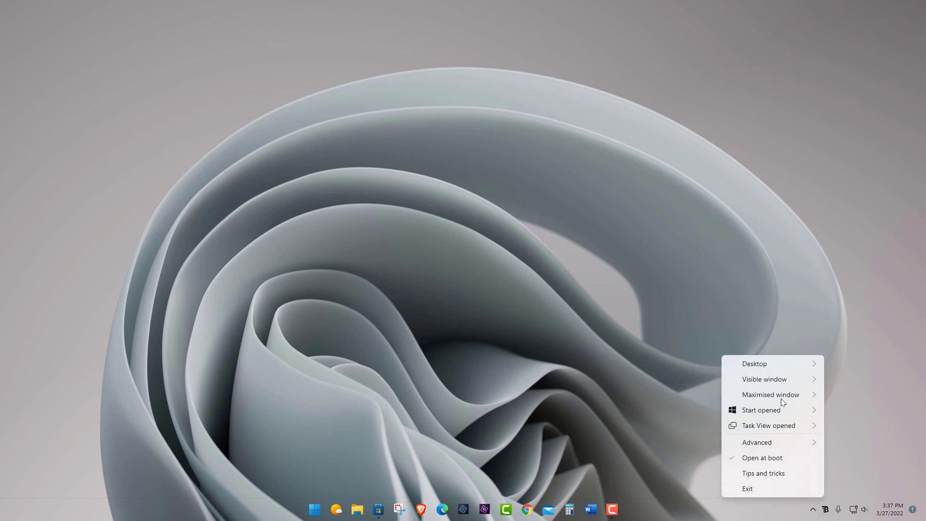
pyautogui.click(654, 430)
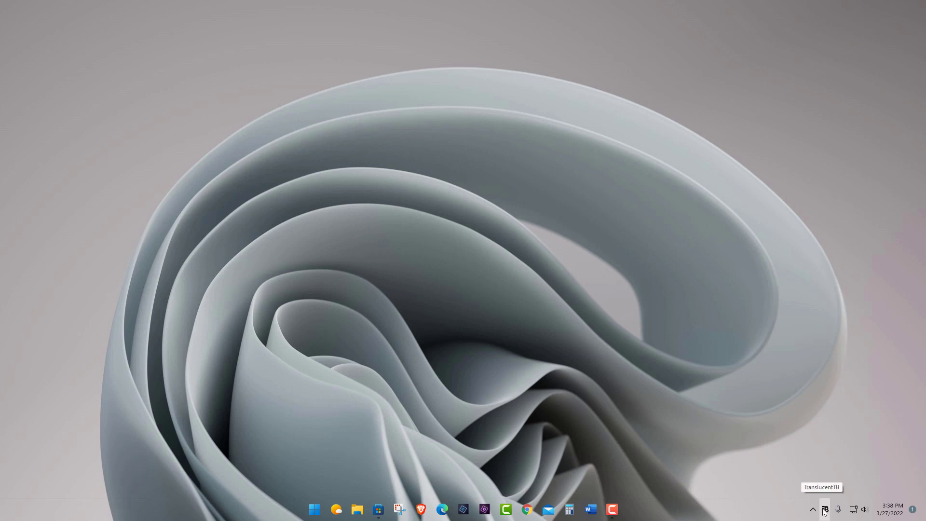
pyautogui.moveTo(824, 509); pyautogui.dragTo(822, 485)
pyautogui.click(799, 513)
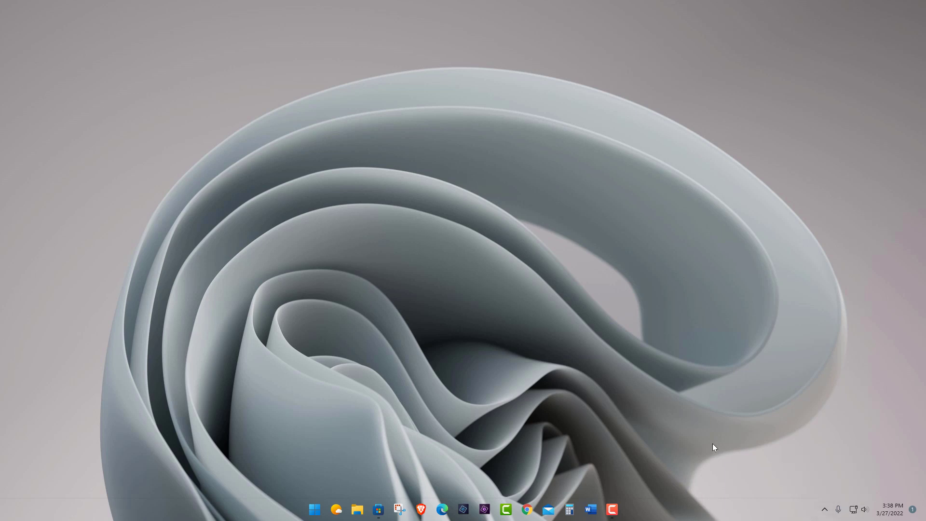